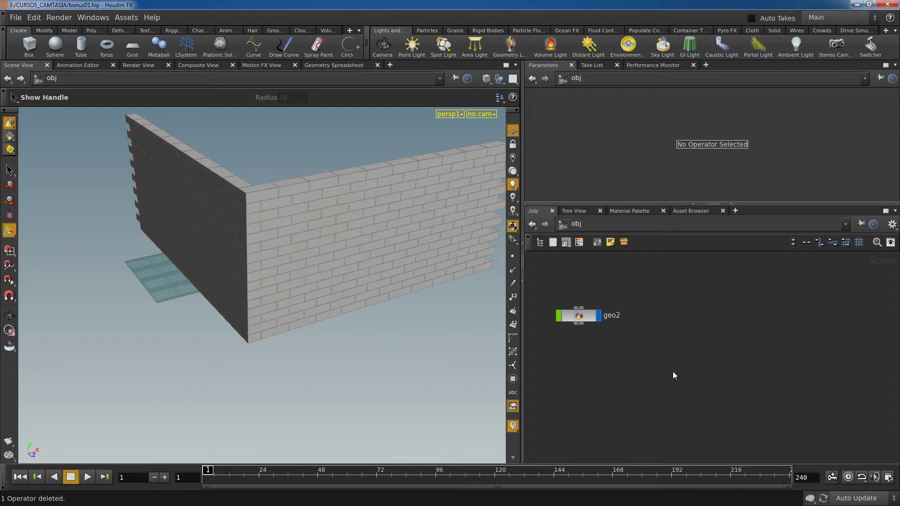
# Step: Add a Grid object to the scene beside geo2 and enter its geometry network
pyautogui.press('Tab')
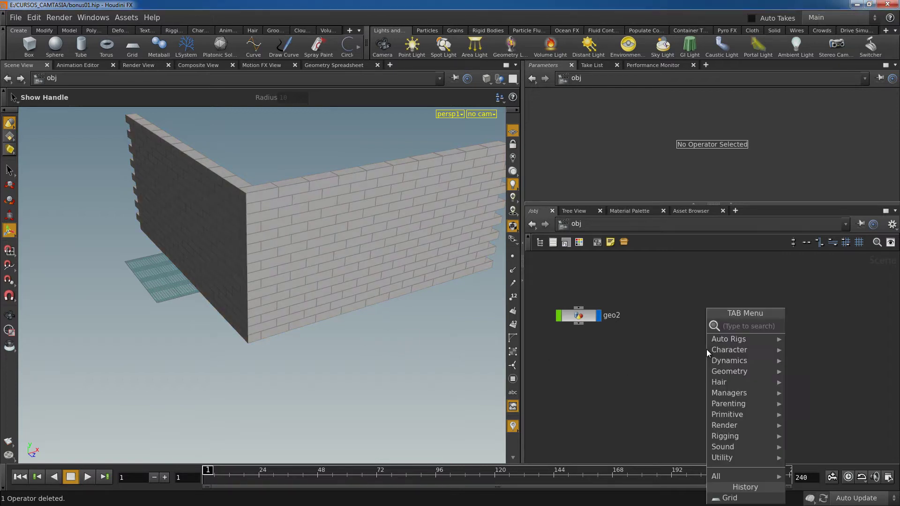
pyautogui.write('grid')
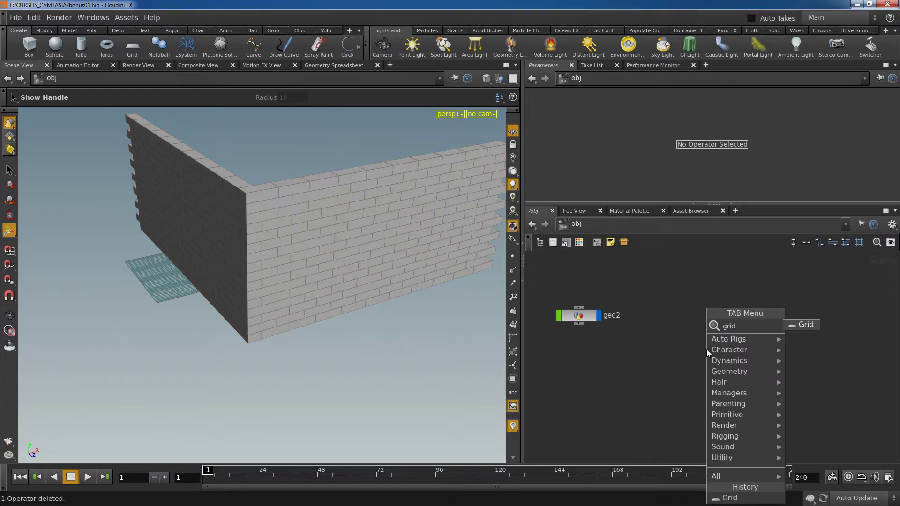
pyautogui.click(803, 324)
pyautogui.click(780, 315)
pyautogui.moveTo(782, 314); pyautogui.dragTo(781, 317)
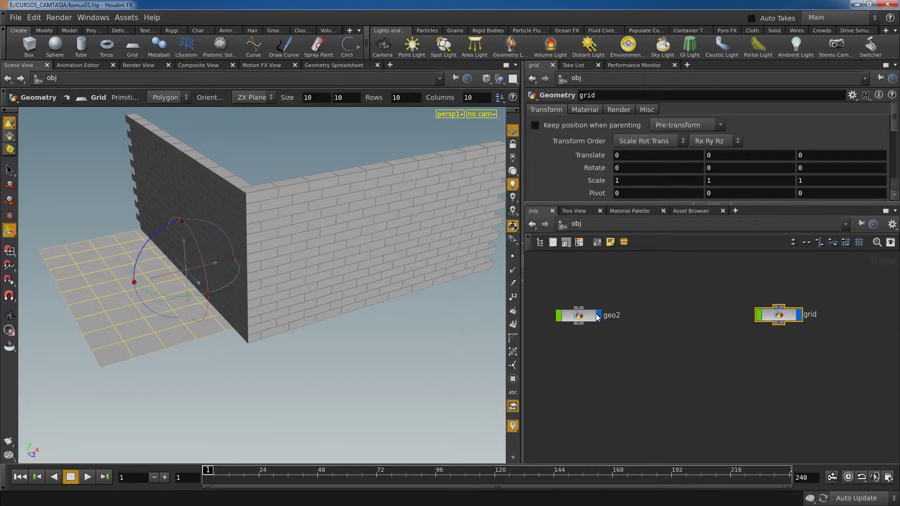
pyautogui.doubleClick(778, 314)
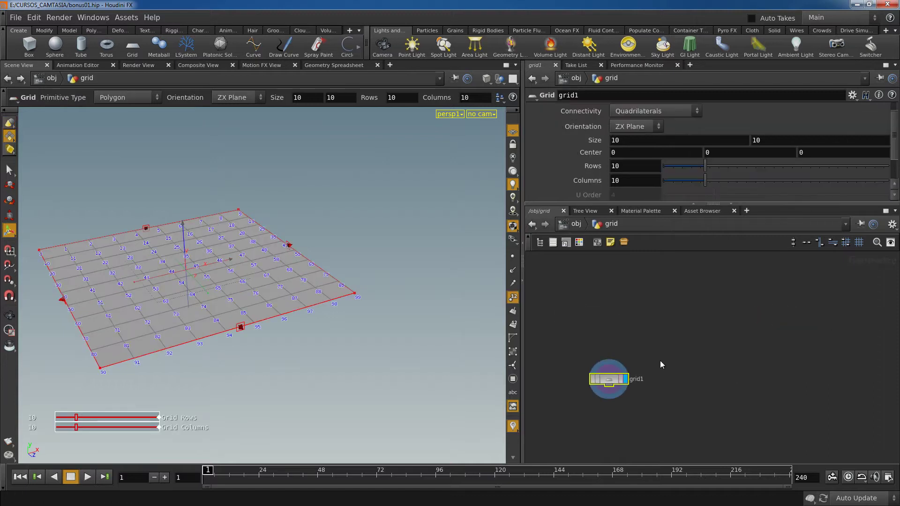
# Step: Orient the grid on the YZ Plane, set its second size value to 4 and its center Y to 2
pyautogui.moveTo(609, 378); pyautogui.dragTo(674, 326)
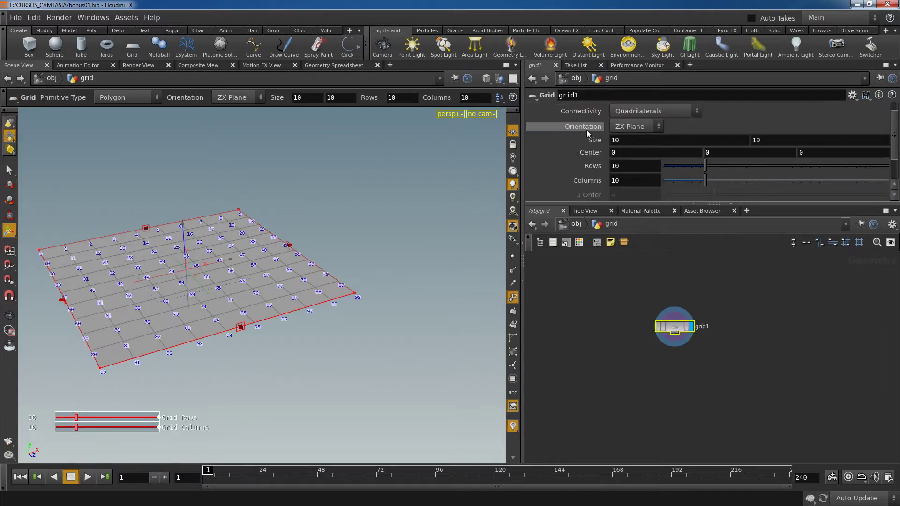
pyautogui.click(636, 126)
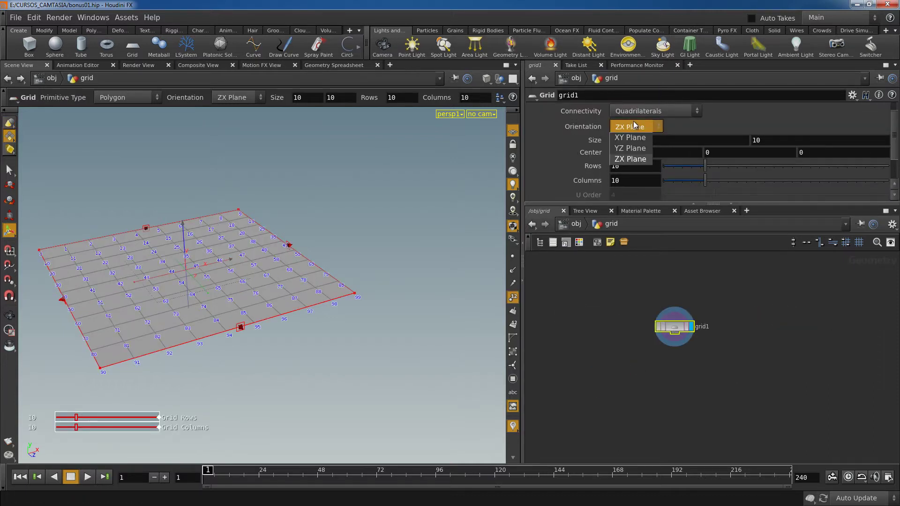
pyautogui.click(636, 149)
pyautogui.write('4')
pyautogui.press('Return')
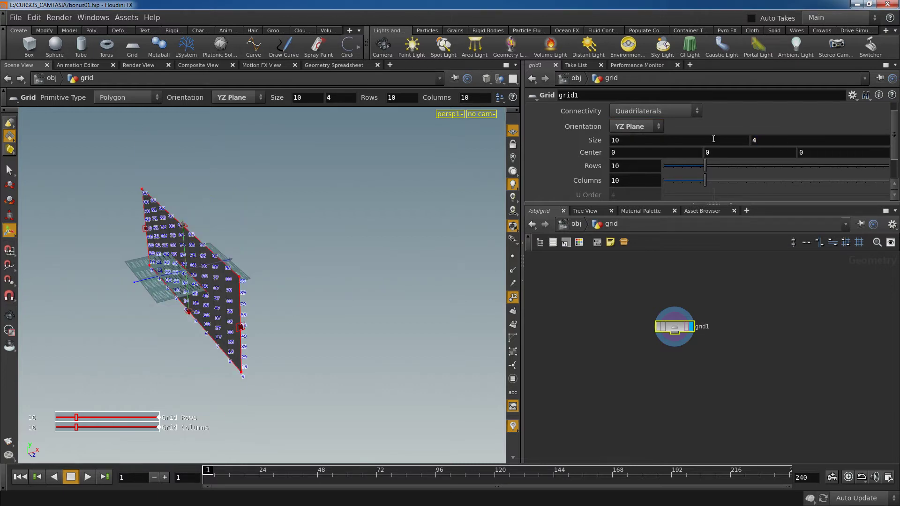
pyautogui.write('2')
pyautogui.press('Return')
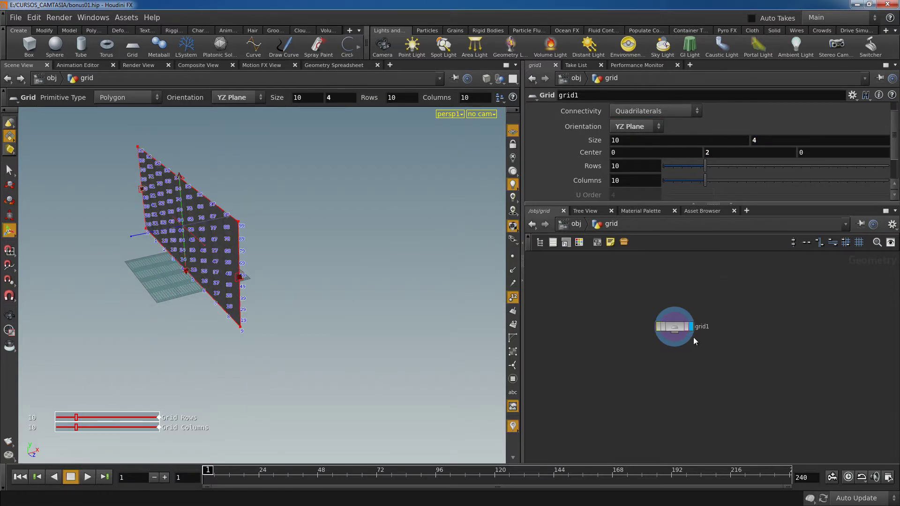
# Step: Move the grid node aside and add a Box node level with it in the network
pyautogui.moveTo(693, 338); pyautogui.dragTo(761, 325)
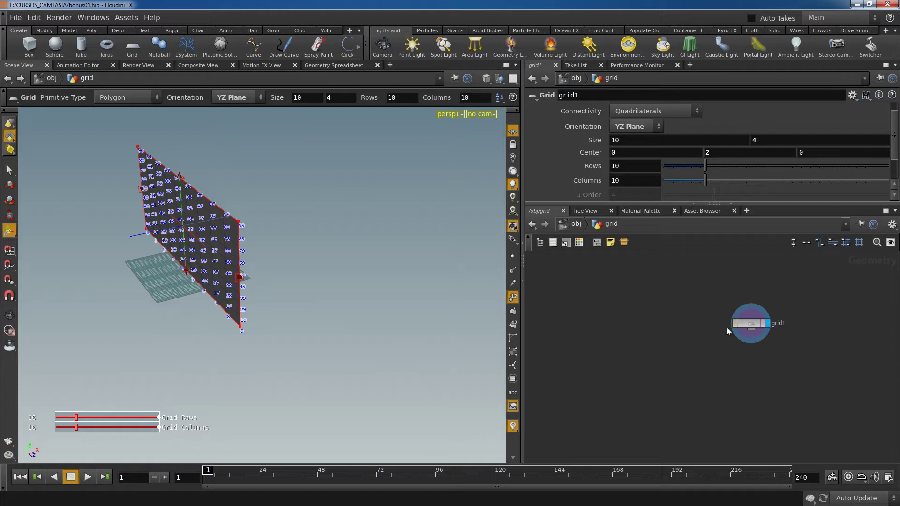
pyautogui.moveTo(750, 324); pyautogui.dragTo(776, 317)
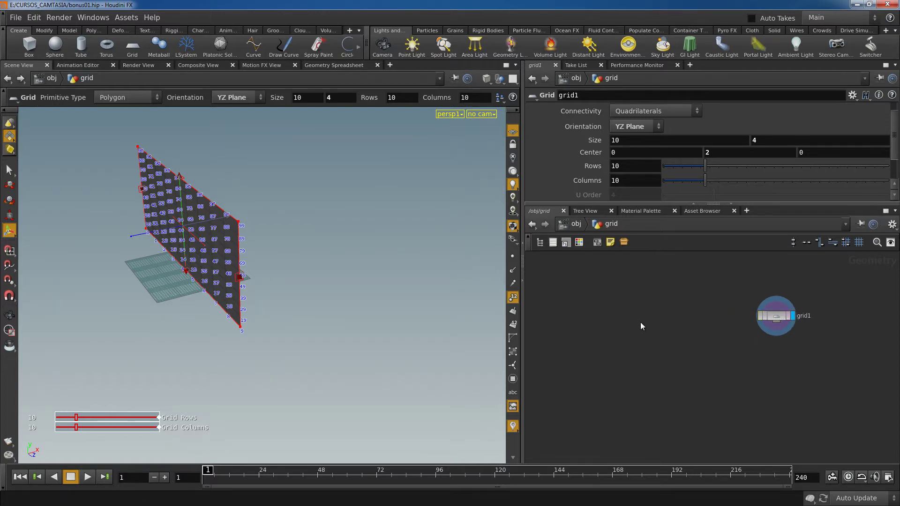
pyautogui.press('Tab')
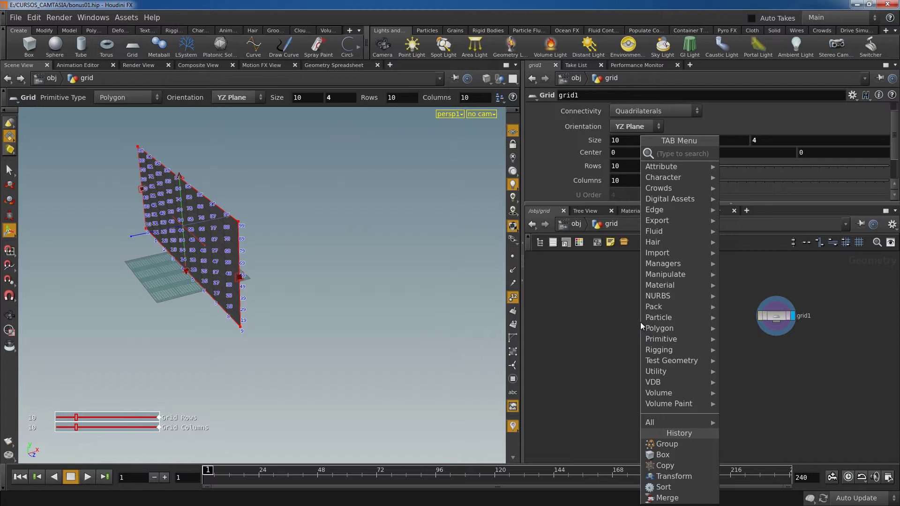
pyautogui.write('box')
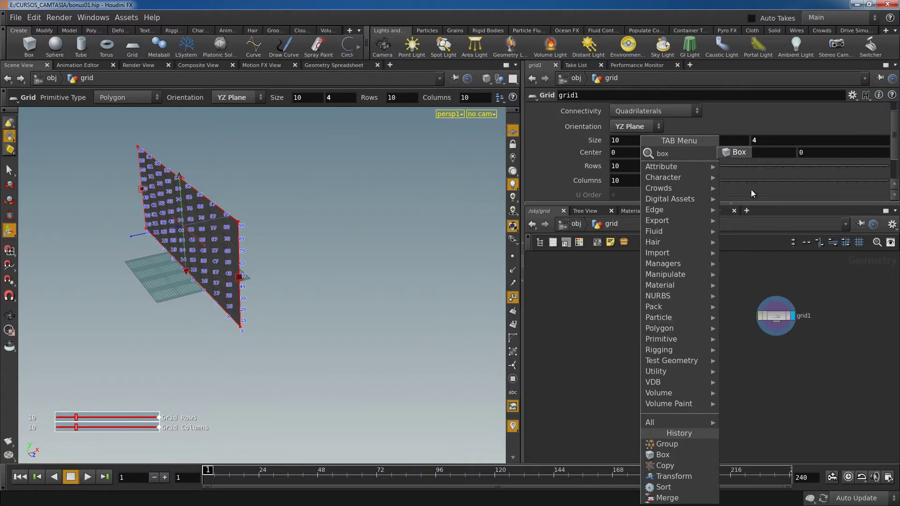
pyautogui.click(743, 153)
pyautogui.click(615, 309)
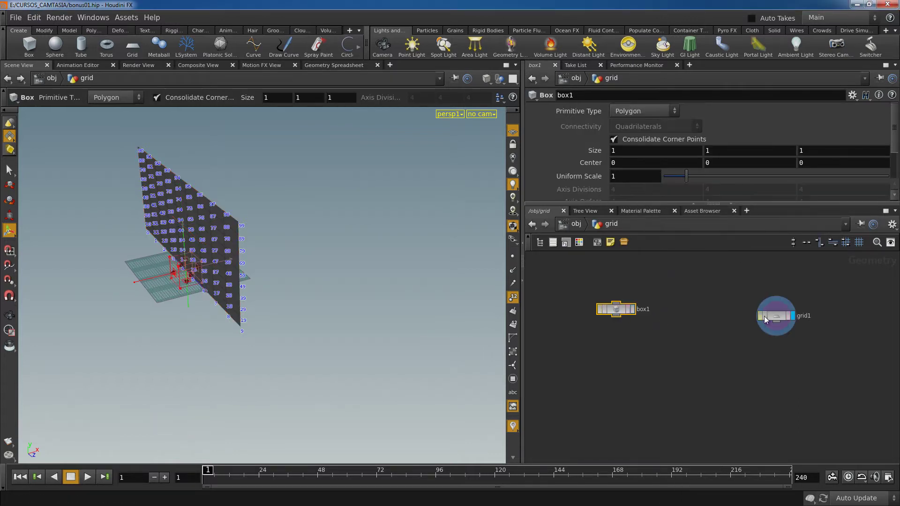
pyautogui.moveTo(774, 319); pyautogui.dragTo(773, 320)
# Step: Add a Group node below the grid node, feed the grid into it and display its result
pyautogui.click(773, 331)
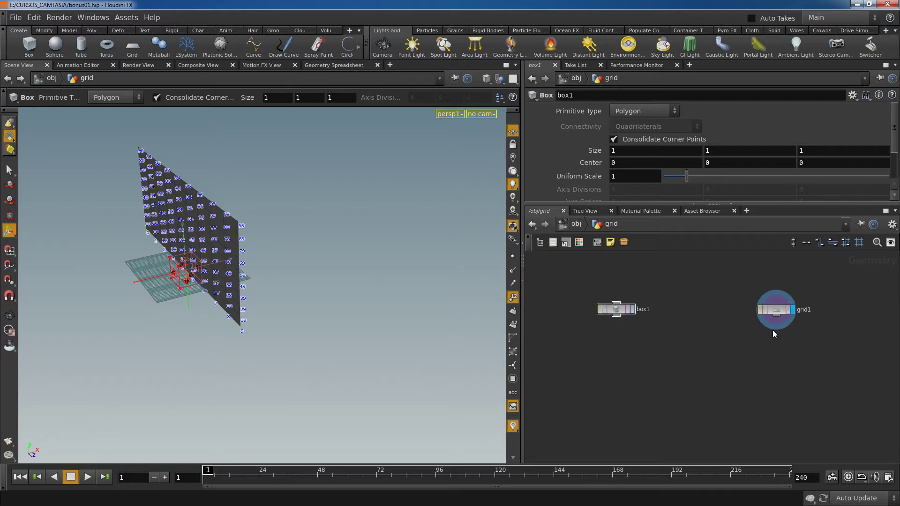
pyautogui.press('Tab')
pyautogui.write('gr')
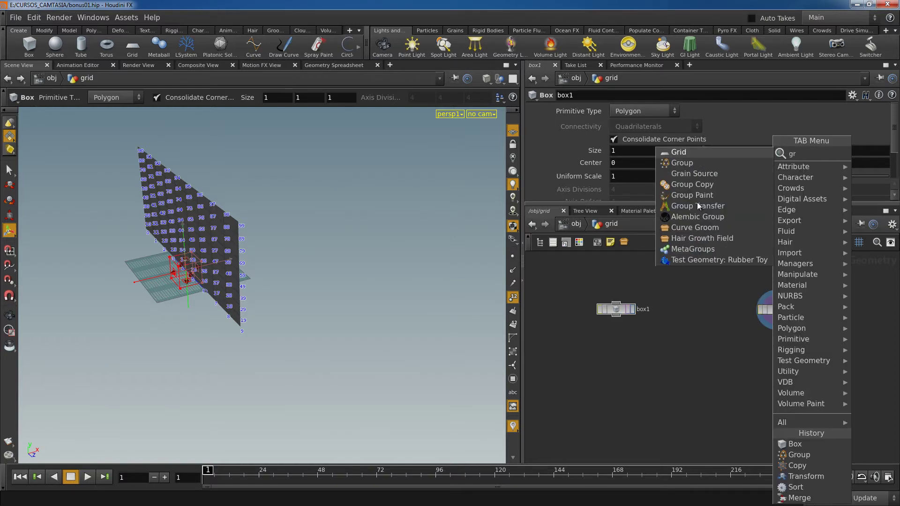
pyautogui.click(683, 163)
pyautogui.click(778, 355)
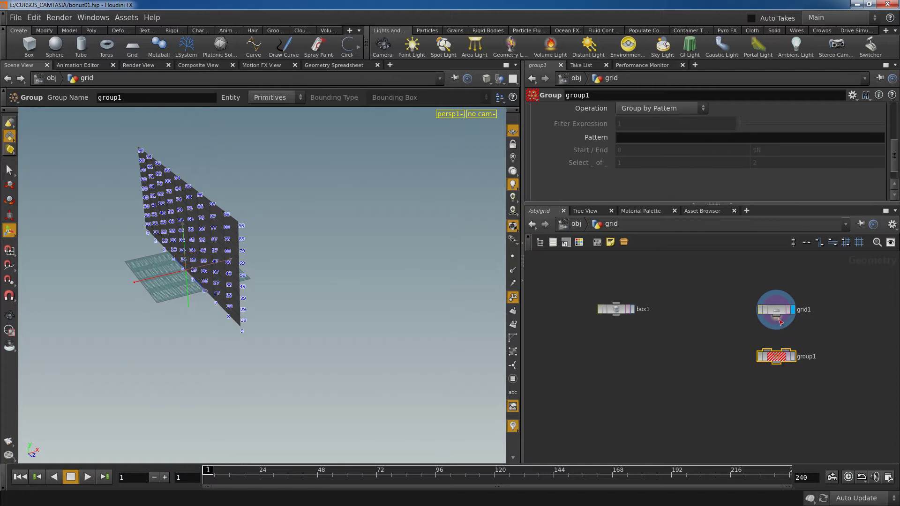
pyautogui.moveTo(779, 321); pyautogui.dragTo(773, 351)
pyautogui.click(794, 356)
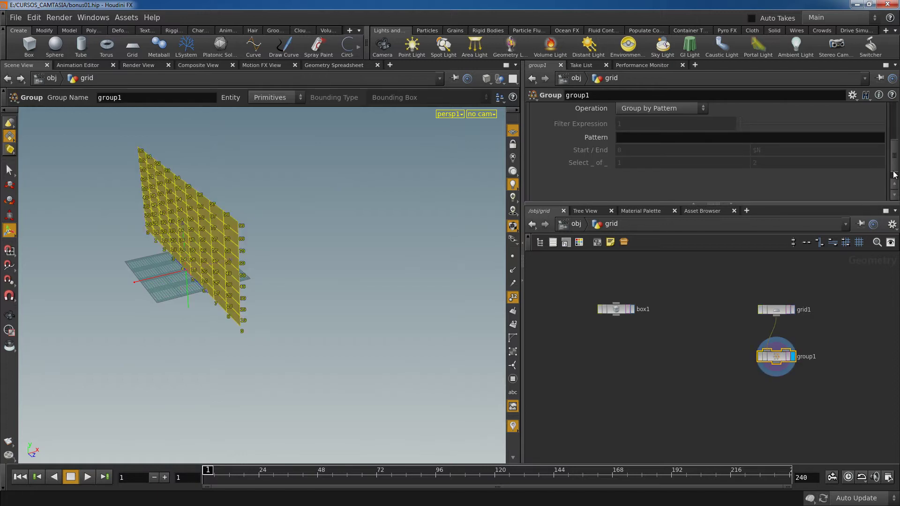
# Step: Set the group's entity to Points and its operation to Group by Range
pyautogui.scroll(5, 896, 172)
pyautogui.click(644, 138)
pyautogui.click(630, 146)
pyautogui.scroll(-4, 640, 136)
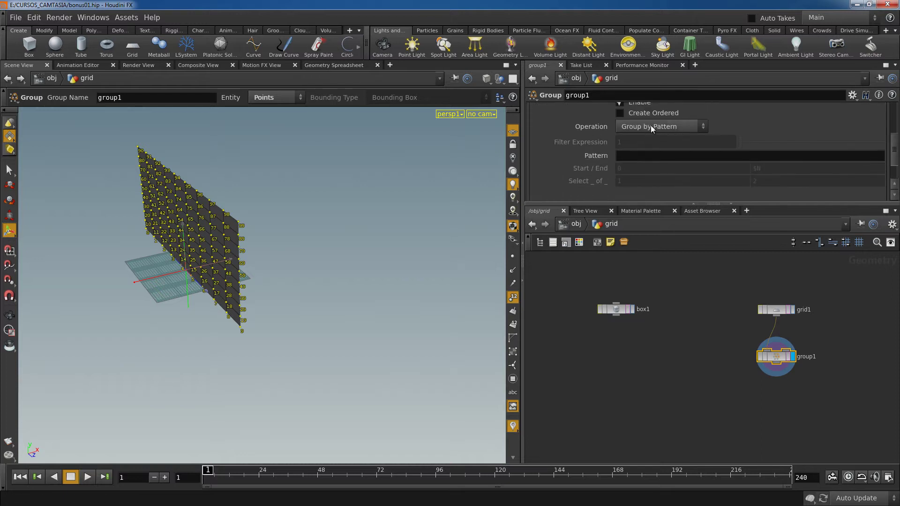
pyautogui.click(651, 126)
pyautogui.click(654, 147)
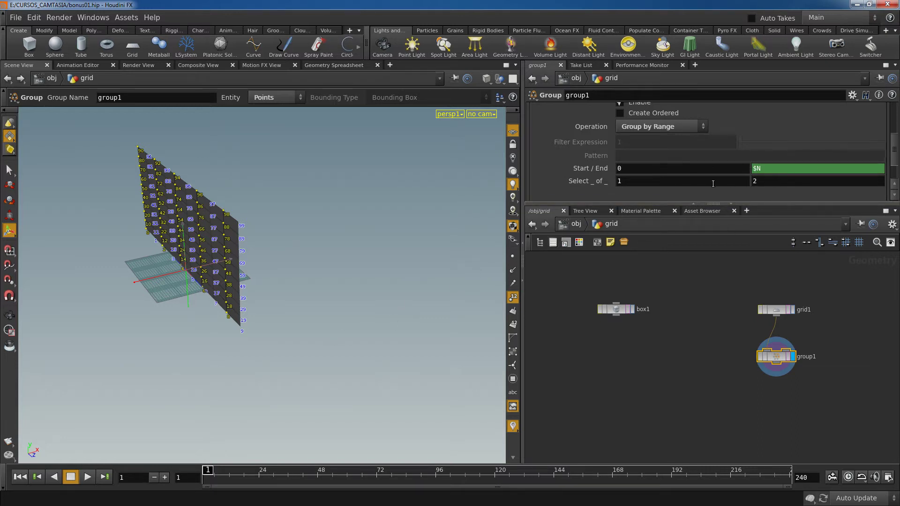
# Step: Try a 1 of 4 range selection on the point group, and set it back to 1 of 2
pyautogui.click(633, 183)
pyautogui.press('Tab')
pyautogui.press('Return')
pyautogui.keyDown('alt'); pyautogui.moveTo(342, 291); pyautogui.dragTo(184, 302); pyautogui.keyUp('alt')
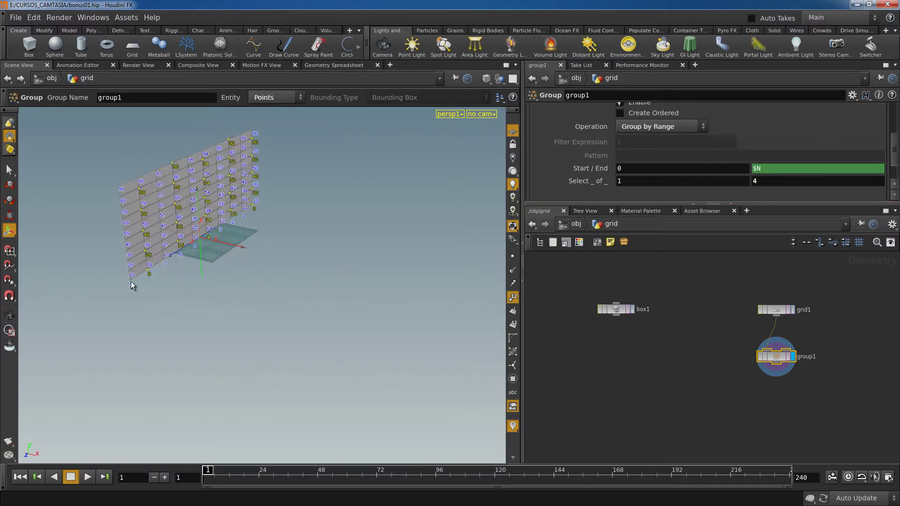
pyautogui.press('Escape')
pyautogui.moveTo(224, 305); pyautogui.dragTo(161, 306)
pyautogui.press('Return')
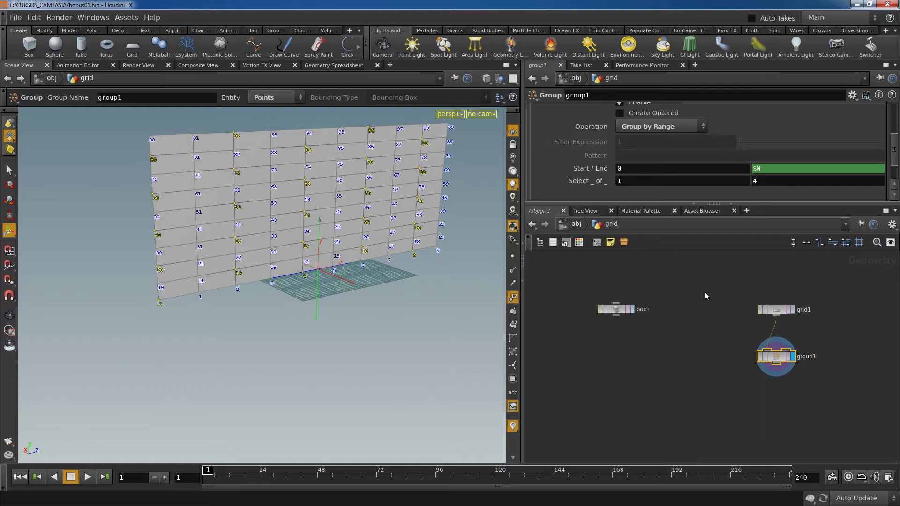
pyautogui.moveTo(765, 180); pyautogui.dragTo(728, 179)
pyautogui.write('2')
# Step: Insert a Sort node between the grid and group nodes and sort the points By Z
pyautogui.moveTo(776, 357); pyautogui.dragTo(779, 378)
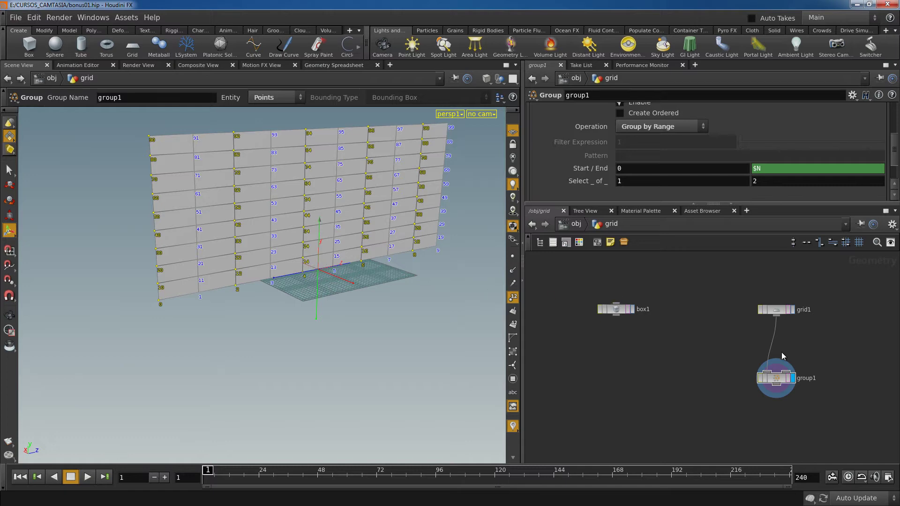
pyautogui.press('Tab')
pyautogui.write('sort')
pyautogui.click(783, 152)
pyautogui.click(777, 339)
pyautogui.click(646, 127)
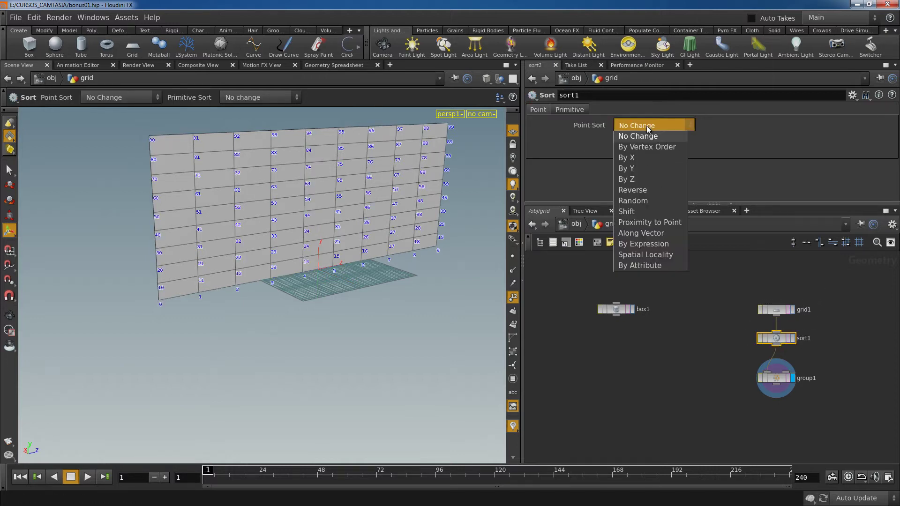
pyautogui.click(638, 179)
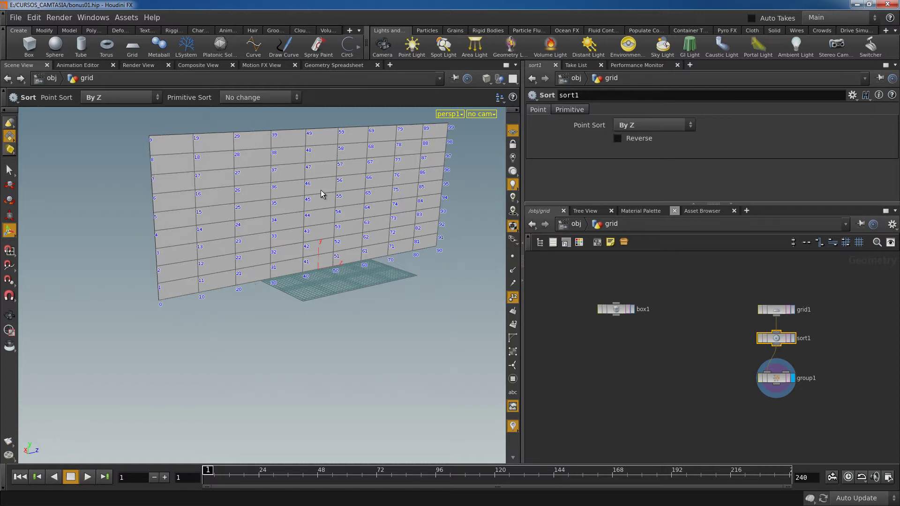
# Step: Add a Transform node below the group node, feed the group into it and display its result
pyautogui.click(777, 377)
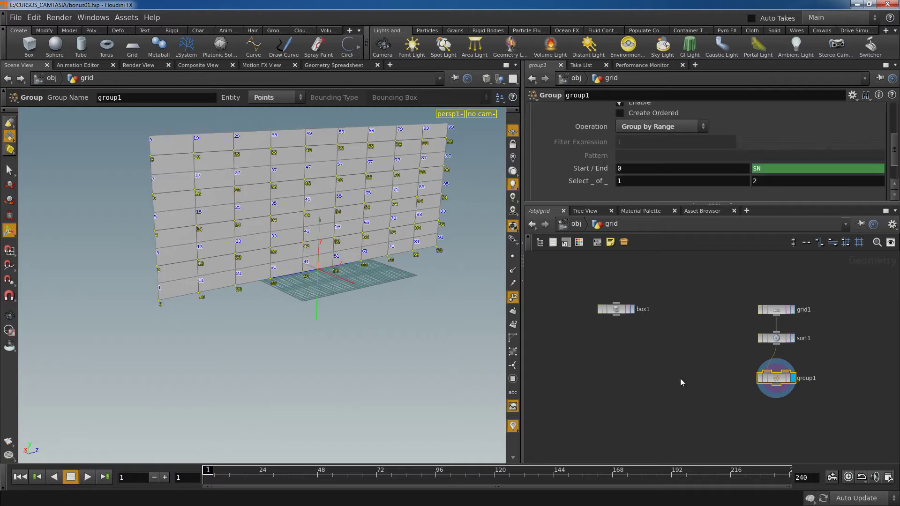
pyautogui.moveTo(769, 417); pyautogui.dragTo(710, 387, button='middle')
pyautogui.press('Tab')
pyautogui.write('tra')
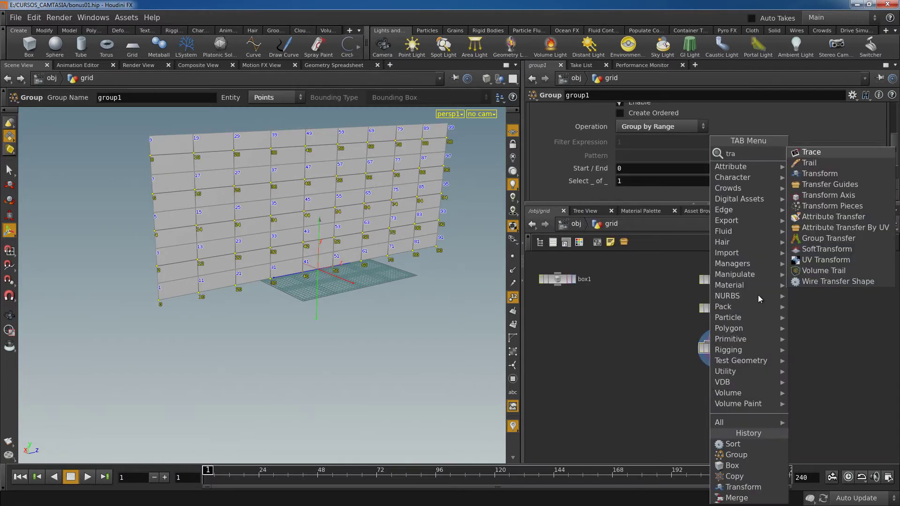
pyautogui.click(834, 175)
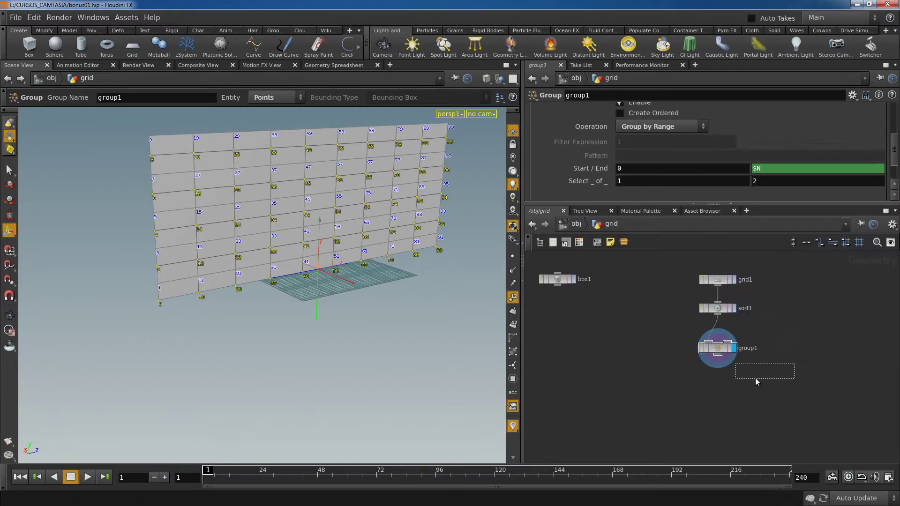
pyautogui.click(718, 373)
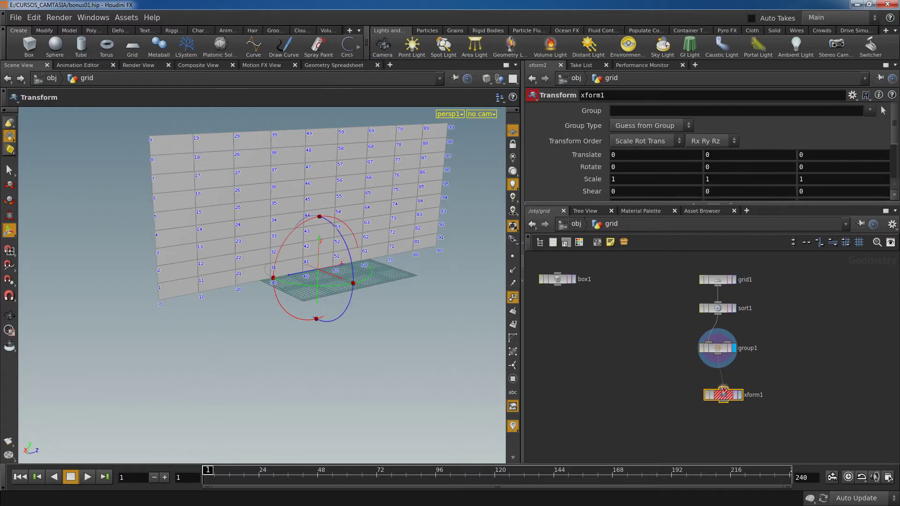
pyautogui.click(723, 391)
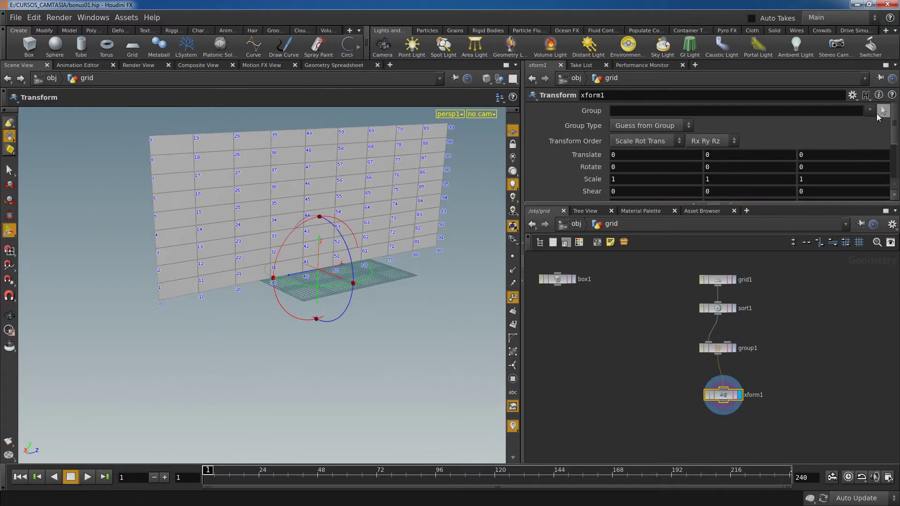
# Step: Limit the Transform to group1, set its Z translation to 0.5 and align its node under the group node
pyautogui.click(870, 111)
pyautogui.click(830, 132)
pyautogui.write('0.5')
pyautogui.press('Return')
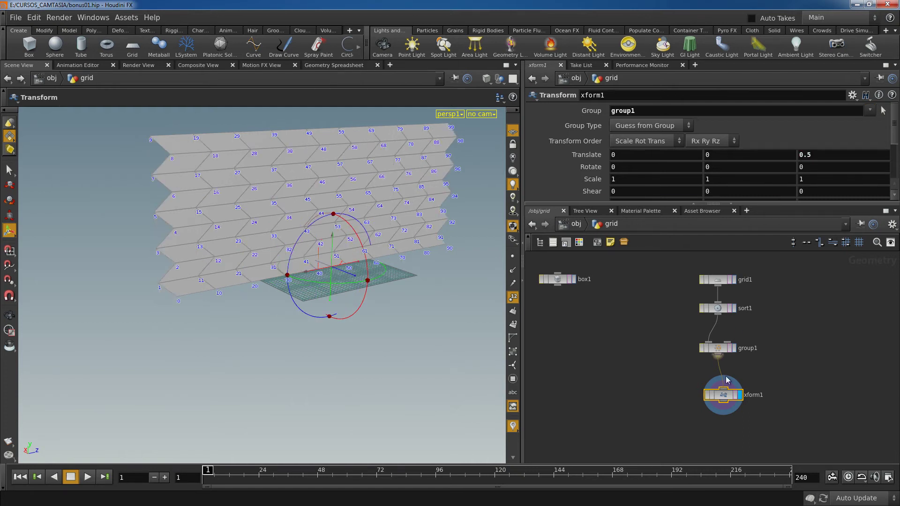
pyautogui.moveTo(753, 384); pyautogui.dragTo(791, 369, button='middle')
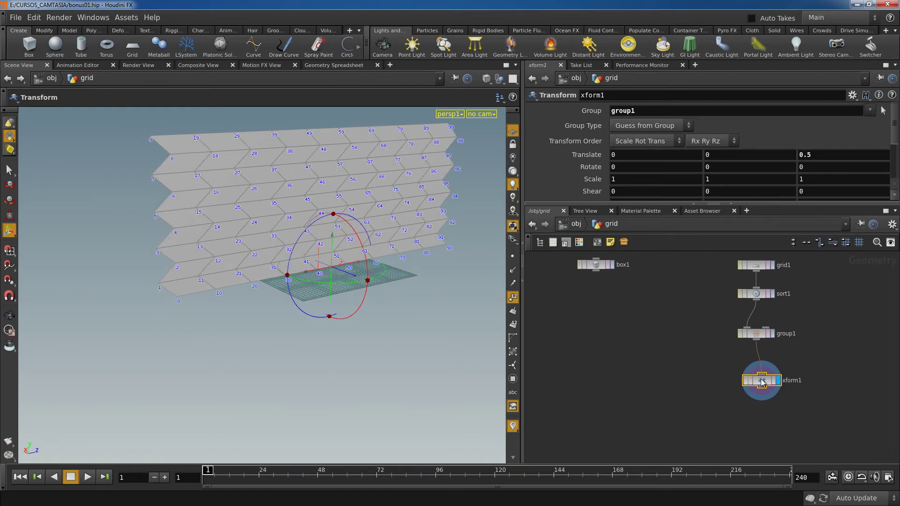
pyautogui.moveTo(764, 378); pyautogui.dragTo(740, 388)
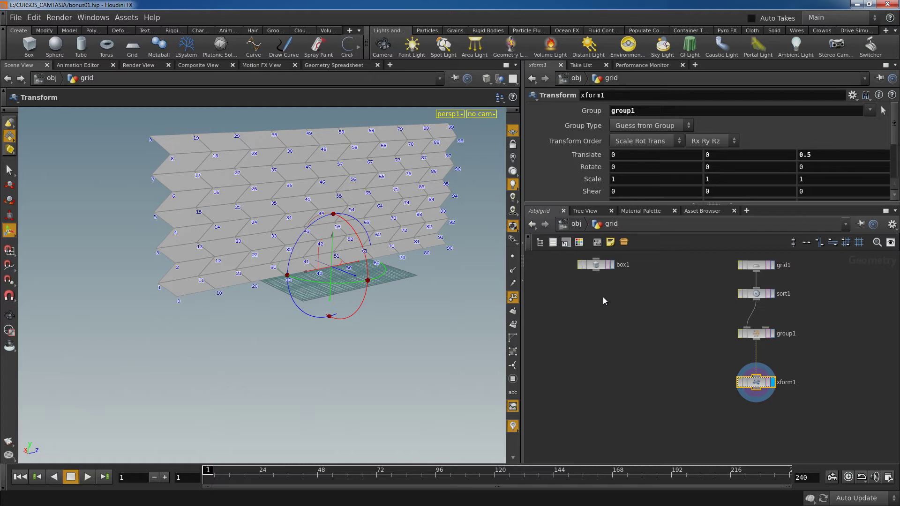
# Step: Add a Copy node with the box as source and the Transform output as template, and display its result
pyautogui.press('Tab')
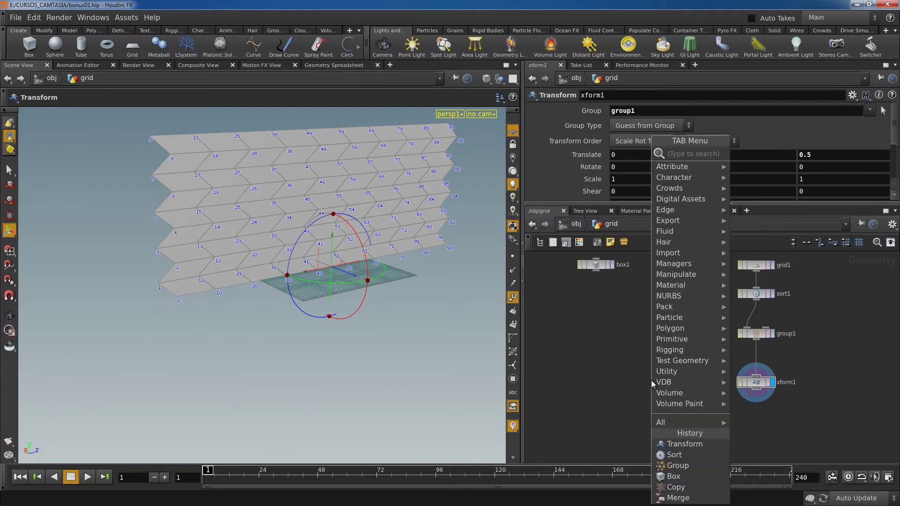
pyautogui.write('cop')
pyautogui.press('Down')
pyautogui.press('Up')
pyautogui.press('Escape')
pyautogui.click(657, 425)
pyautogui.moveTo(596, 272); pyautogui.dragTo(753, 396)
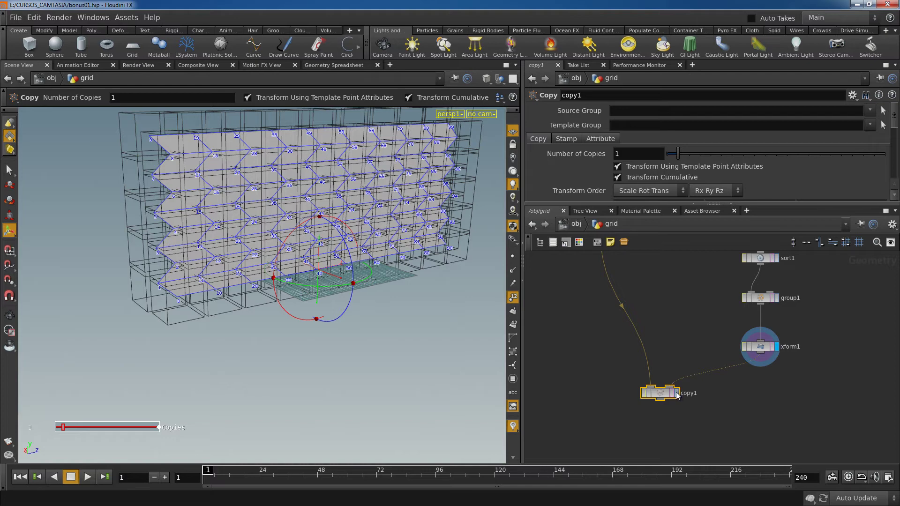
pyautogui.click(673, 428)
pyautogui.moveTo(617, 243); pyautogui.dragTo(624, 285, button='middle')
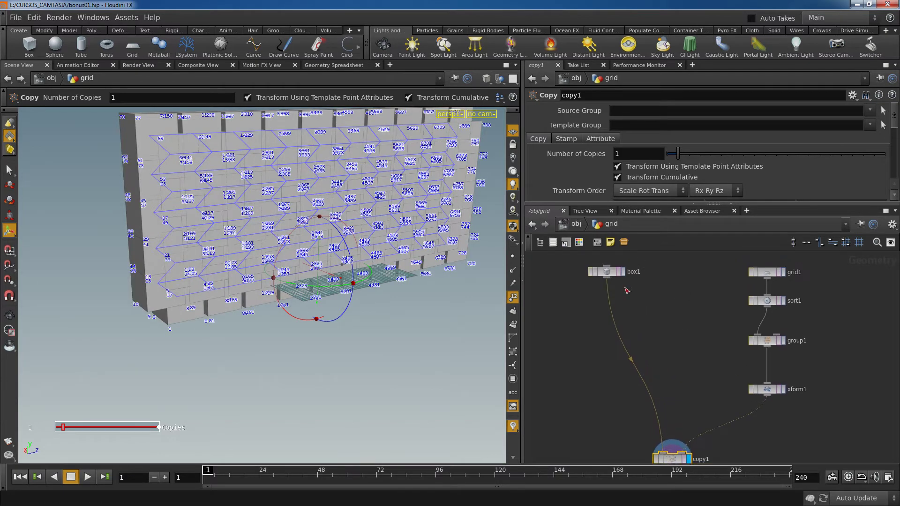
# Step: Set the source box's size to 1.08 in X and 0.401 in Y
pyautogui.click(607, 272)
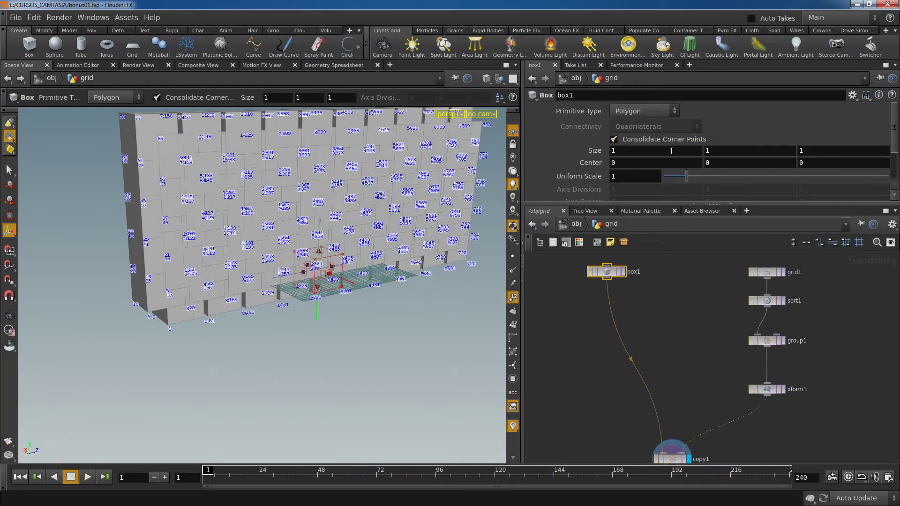
pyautogui.moveTo(712, 150); pyautogui.dragTo(70, 277, button='middle')
pyautogui.moveTo(730, 152); pyautogui.dragTo(351, 227, button='middle')
pyautogui.moveTo(633, 176); pyautogui.dragTo(647, 174, button='middle')
# Step: Set the grid's first size value to 11.7 and the source box's X size to 0.48
pyautogui.click(767, 272)
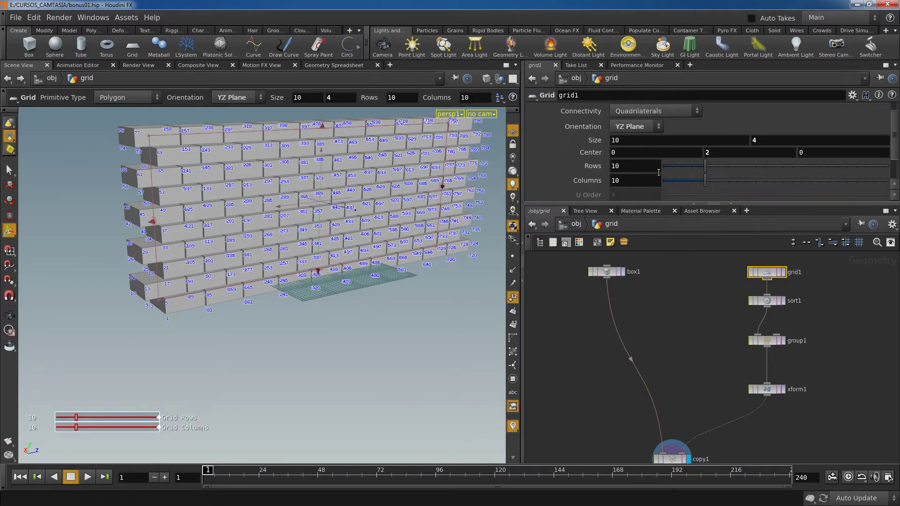
pyautogui.moveTo(626, 143); pyautogui.dragTo(649, 140, button='middle')
pyautogui.moveTo(613, 270); pyautogui.dragTo(601, 283)
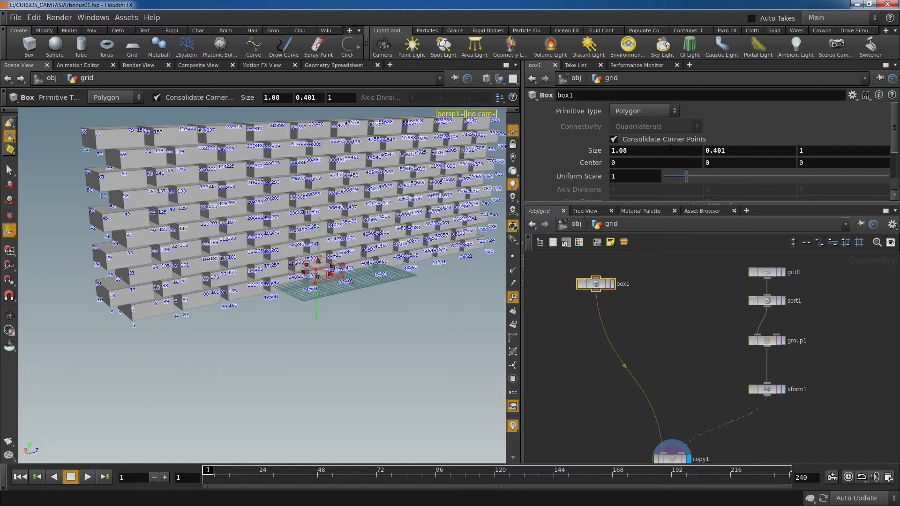
pyautogui.moveTo(662, 148)
pyautogui.mouseDown(button='middle')
pyautogui.moveTo(675, 136)
pyautogui.moveTo(652, 141)
pyautogui.mouseUp(button='middle')
pyautogui.moveTo(597, 284); pyautogui.dragTo(596, 310)
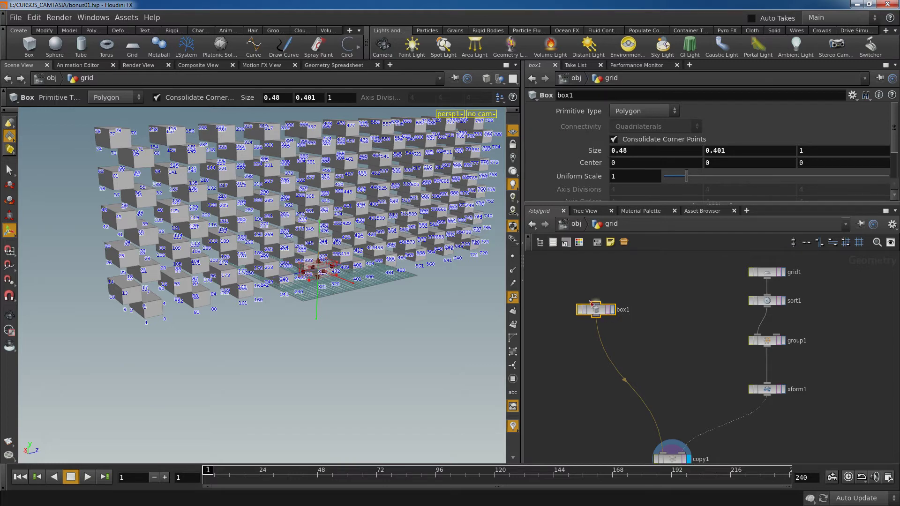
# Step: Open the expression editor for the box's X size and clear its contents
pyautogui.click(617, 151)
pyautogui.rightClick(637, 149)
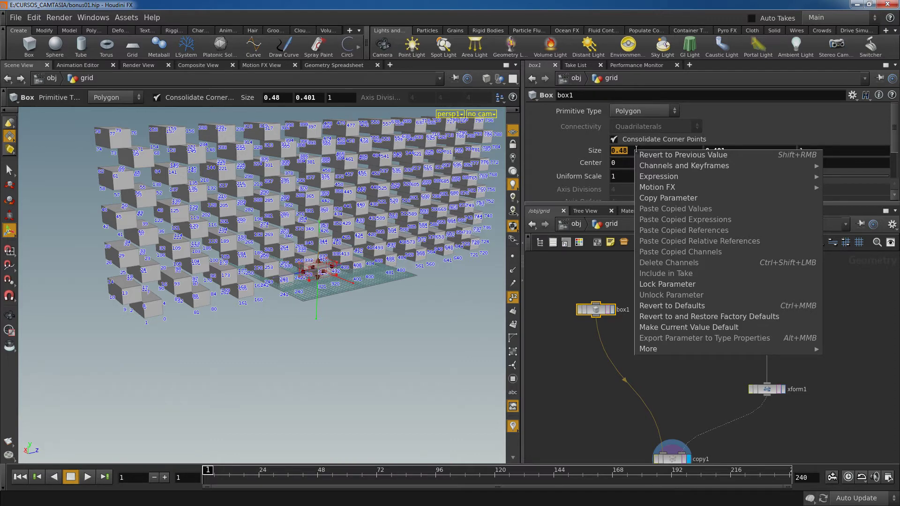
pyautogui.moveTo(661, 177)
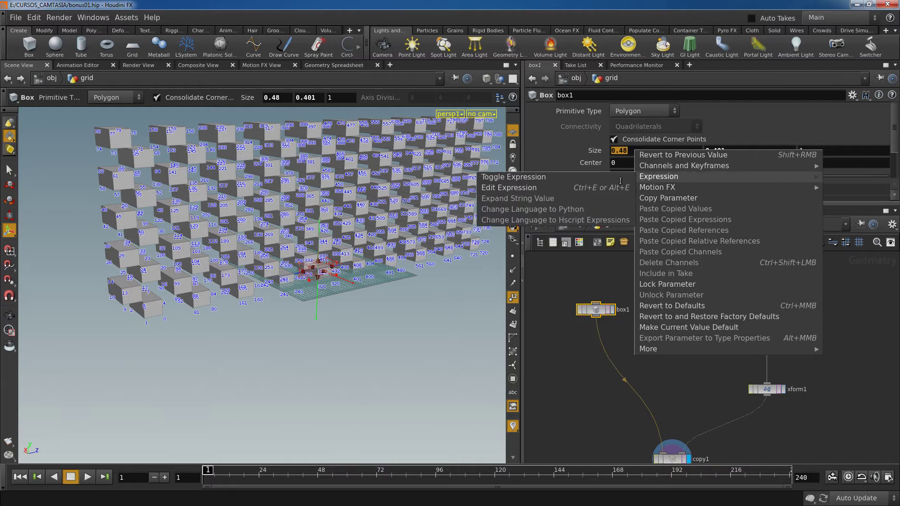
pyautogui.click(533, 189)
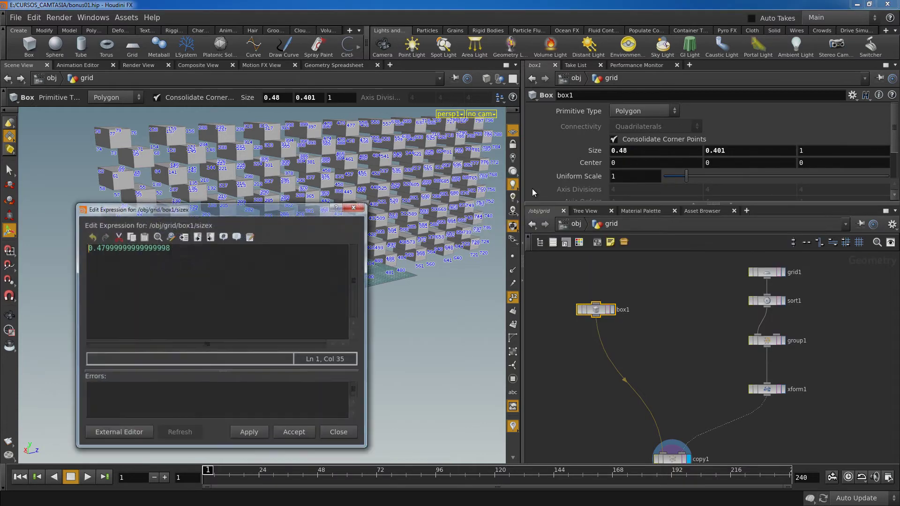
pyautogui.moveTo(188, 251); pyautogui.dragTo(91, 250)
pyautogui.moveTo(160, 250); pyautogui.dragTo(91, 254)
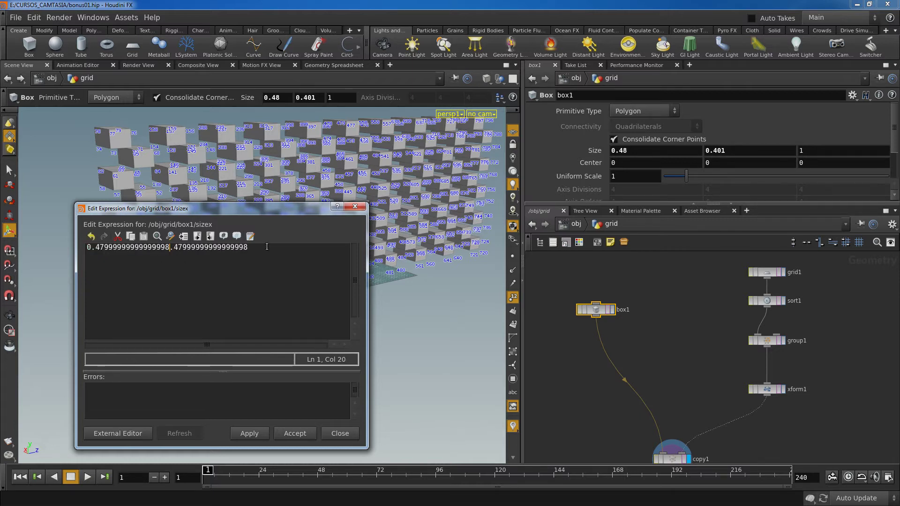
pyautogui.hotkey('ctrl', 'a')
pyautogui.press('Delete')
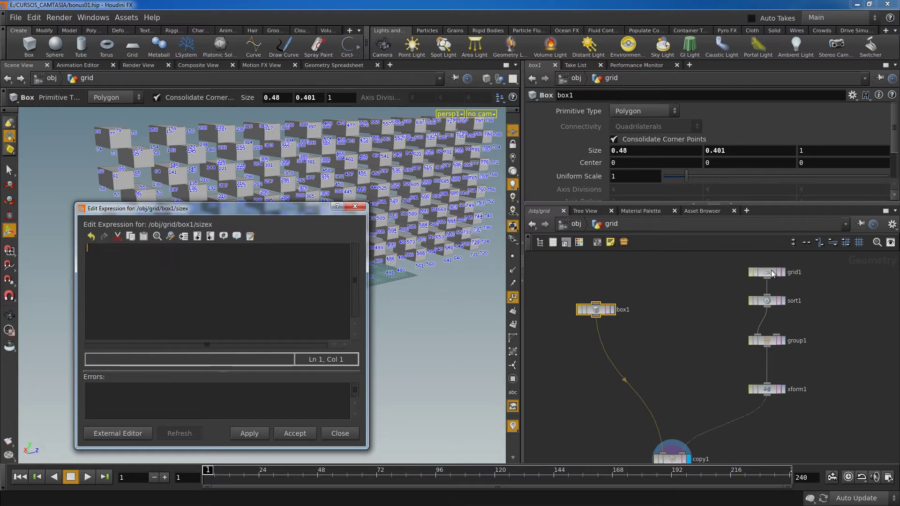
# Step: Insert the path of the grid's first size value, /obj/grid/grid1/sizex, into the box's X size expression
pyautogui.click(769, 270)
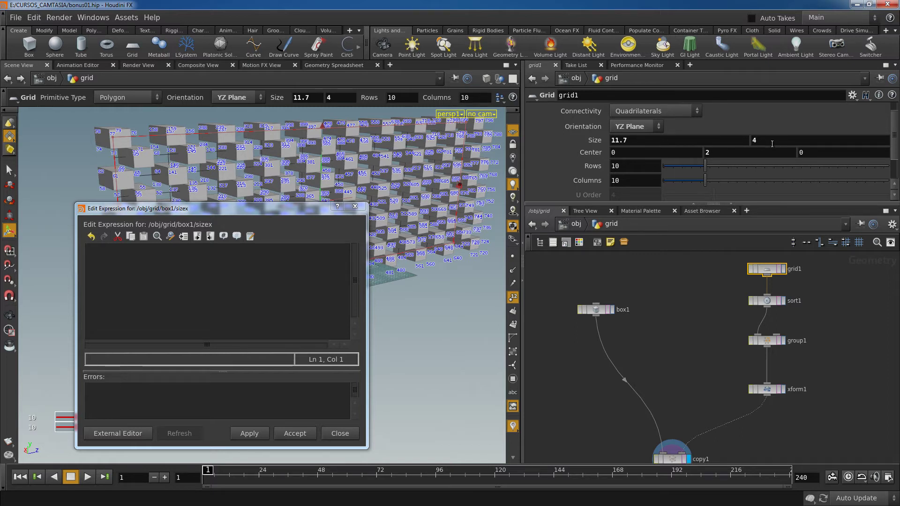
pyautogui.doubleClick(625, 139)
pyautogui.moveTo(625, 140); pyautogui.dragTo(259, 270)
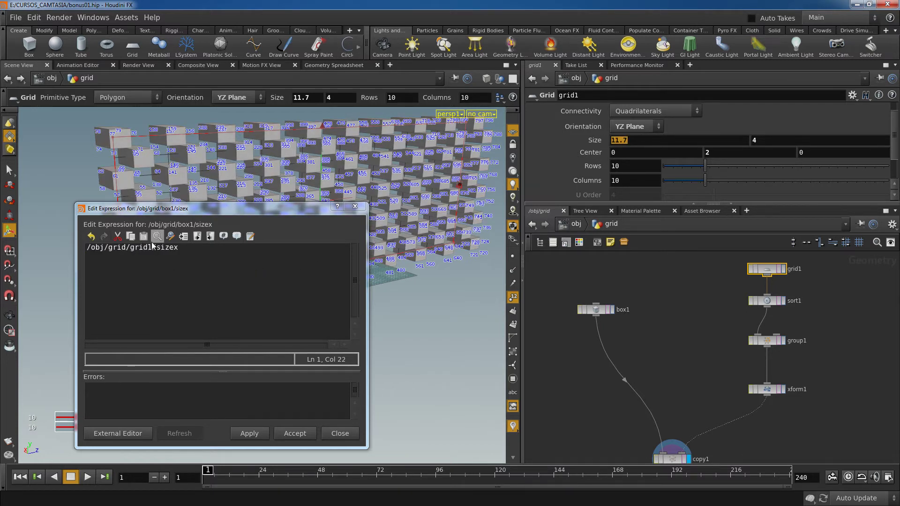
# Step: Wrap the path in quotes and a ch() call so the expression reads ch("/obj/grid/grid1/sizex")
pyautogui.click(85, 249)
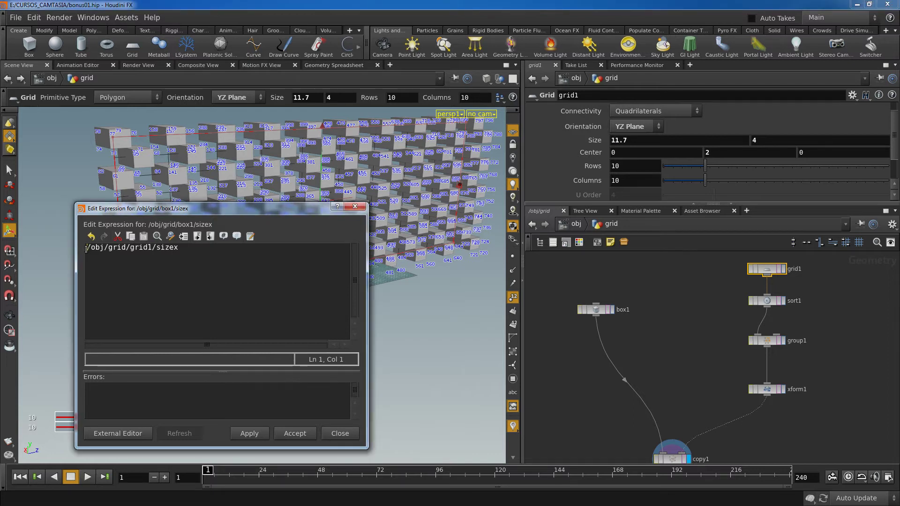
pyautogui.write('"')
pyautogui.press('Right')
pyautogui.press('Right')
pyautogui.press('Right')
pyautogui.press('Right')
pyautogui.press('Right')
pyautogui.press('Right')
pyautogui.press('Right')
pyautogui.press('Right')
pyautogui.press('Right')
pyautogui.press('Right')
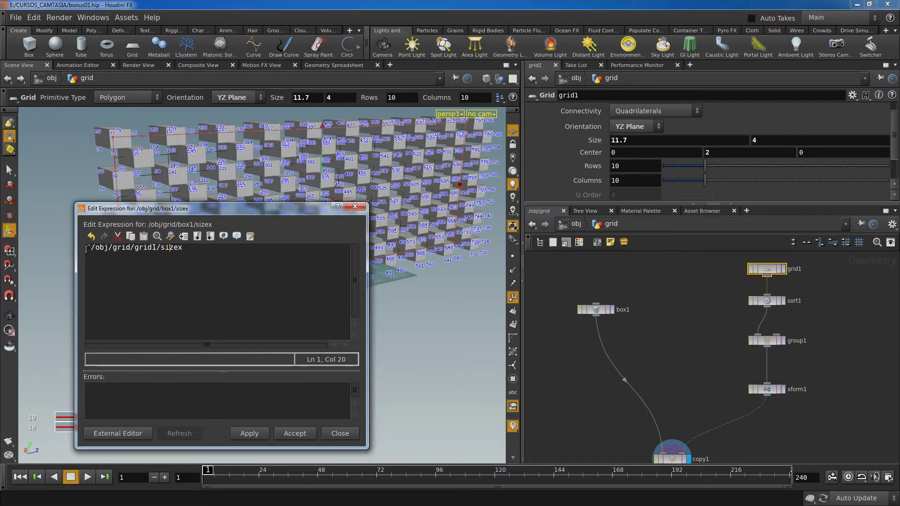
pyautogui.write('"')
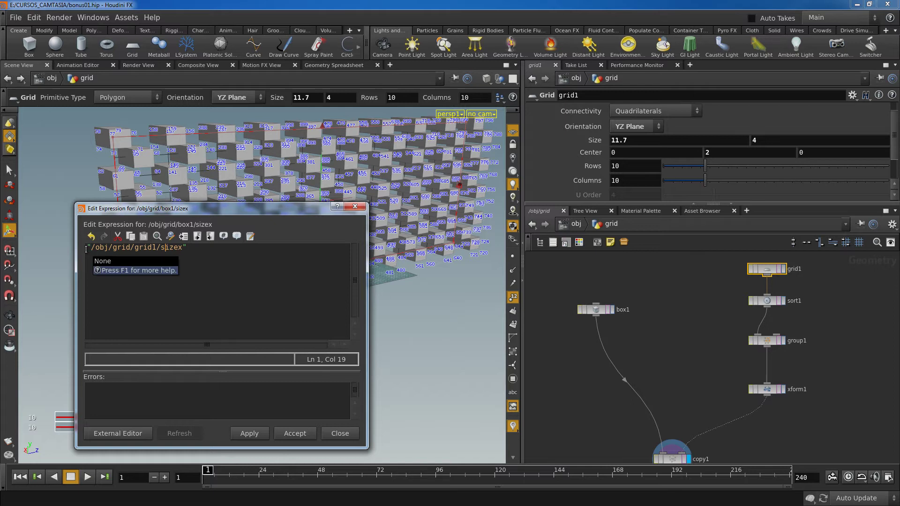
pyautogui.press('Home')
pyautogui.write('ch(')
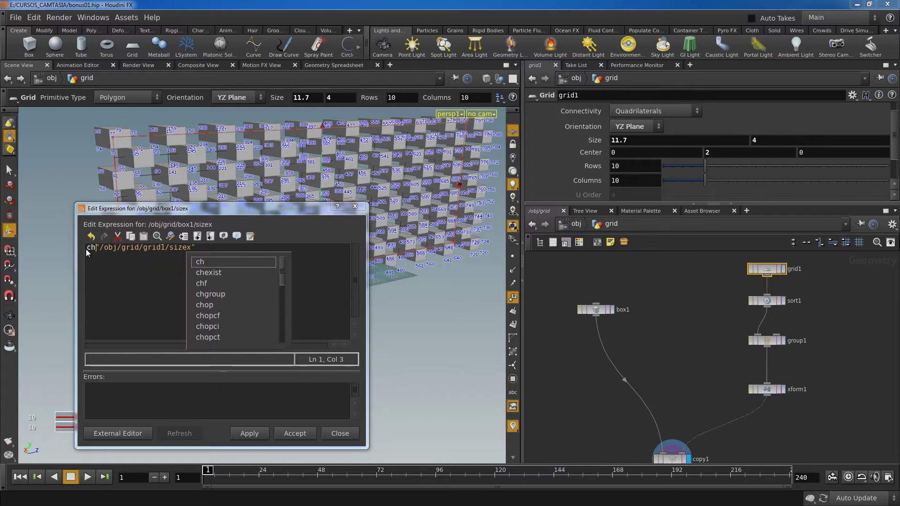
pyautogui.press('End')
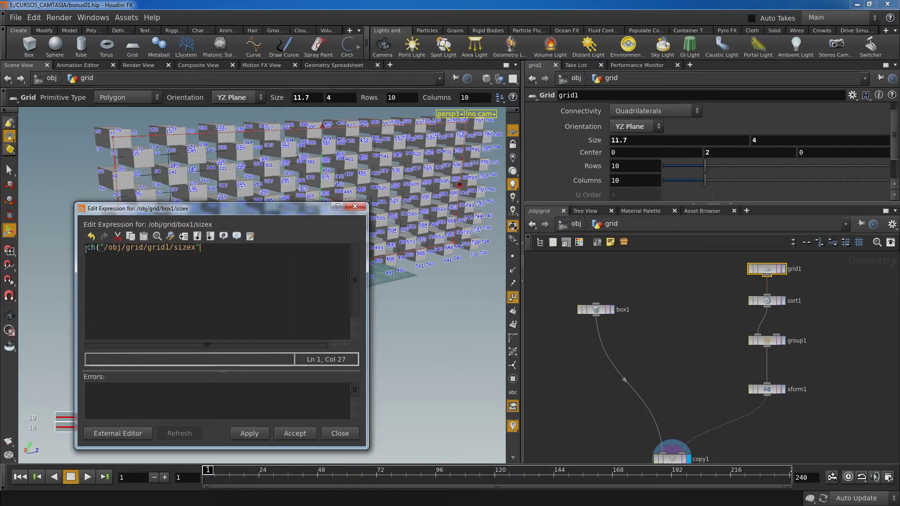
pyautogui.write(')')
# Step: Make the channel reference relative so it reads ch("../grid1/sizex")
pyautogui.press('Left')
pyautogui.press('Left')
pyautogui.press('Left')
pyautogui.press('Left')
pyautogui.press('Left')
pyautogui.press('Left')
pyautogui.press('Left')
pyautogui.press('Left')
pyautogui.press('Left')
pyautogui.press('Left')
pyautogui.press('Left')
pyautogui.press('Left')
pyautogui.press('BackSpace')
pyautogui.press('BackSpace')
pyautogui.press('BackSpace')
pyautogui.press('BackSpace')
pyautogui.press('BackSpace')
pyautogui.press('BackSpace')
pyautogui.press('BackSpace')
pyautogui.press('BackSpace')
pyautogui.press('BackSpace')
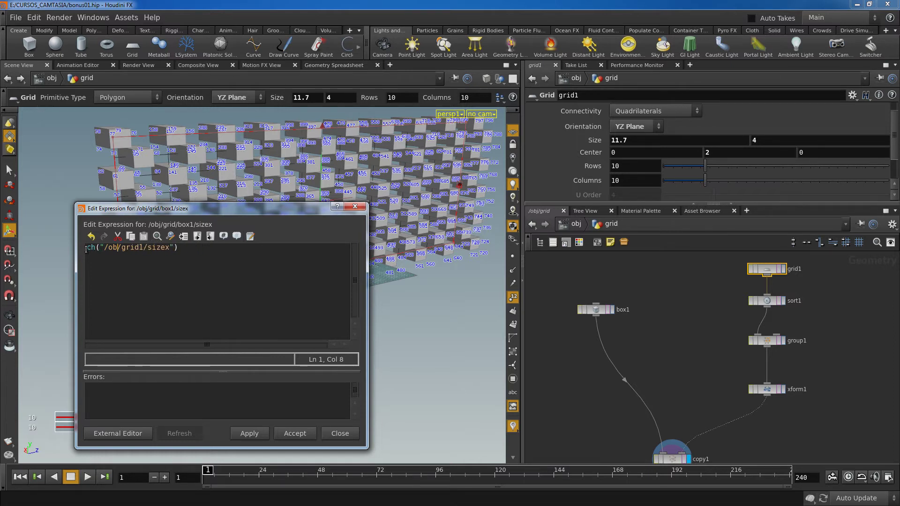
pyautogui.write('..')
pyautogui.click(156, 248)
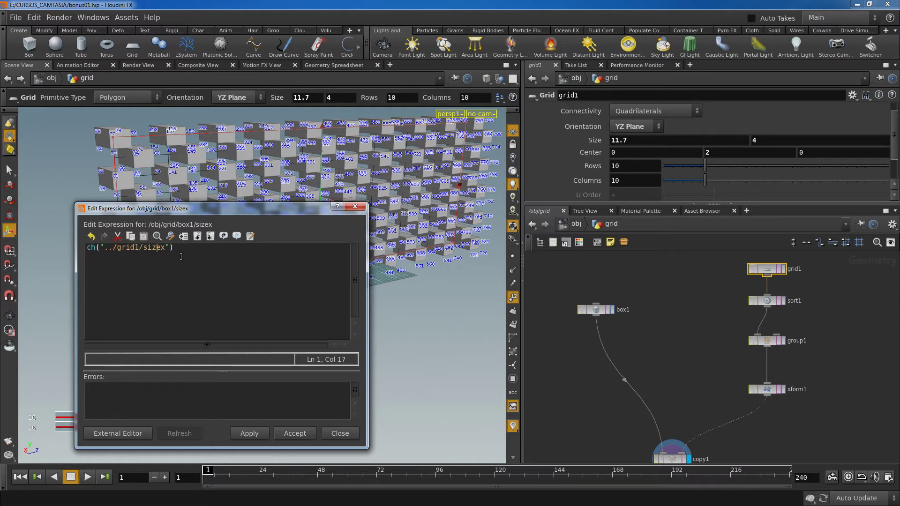
pyautogui.click(182, 256)
pyautogui.moveTo(188, 249); pyautogui.dragTo(85, 250)
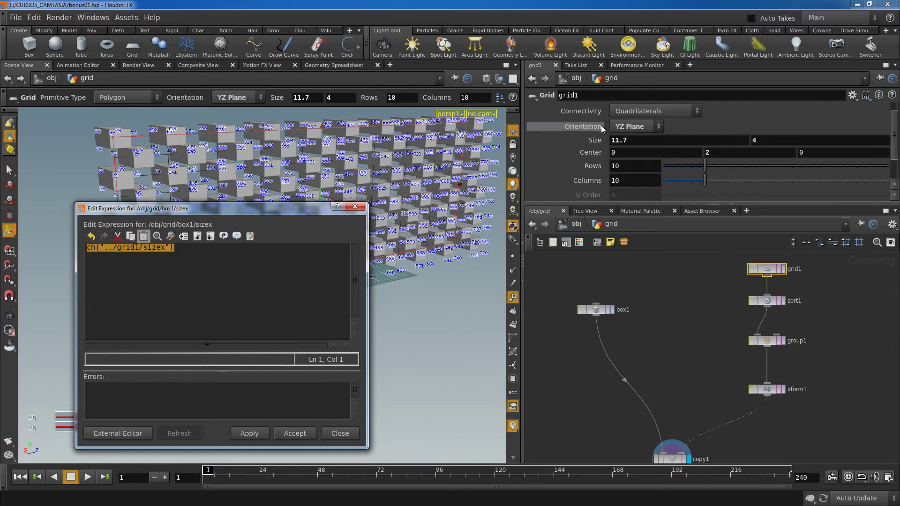
# Step: Display the grid node's result and uncover it by moving the expression editor to examine the grid's columns
pyautogui.moveTo(632, 140); pyautogui.dragTo(595, 142)
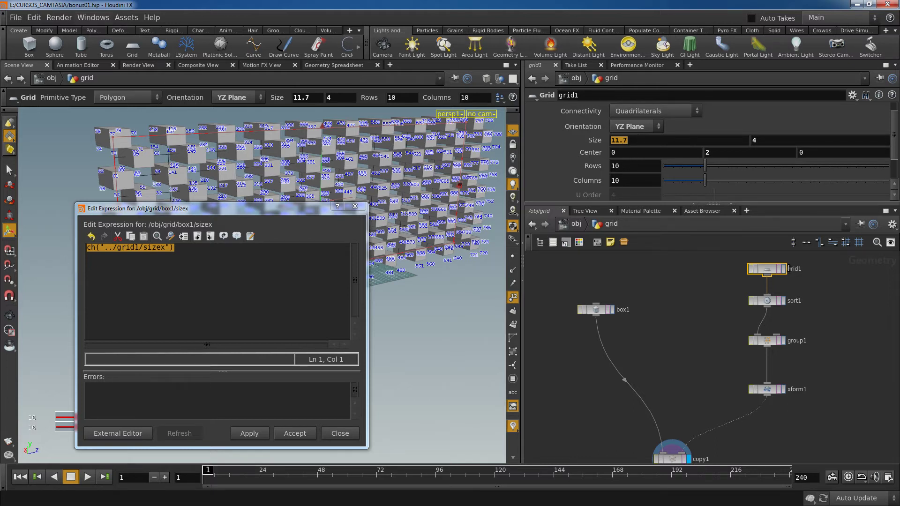
pyautogui.click(783, 269)
pyautogui.moveTo(272, 209); pyautogui.dragTo(0, 173)
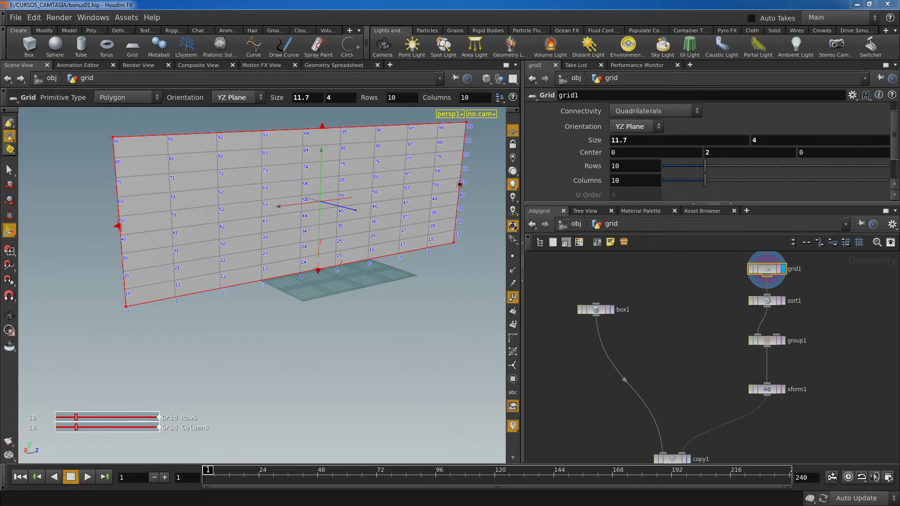
pyautogui.moveTo(91, 180); pyautogui.dragTo(388, 158)
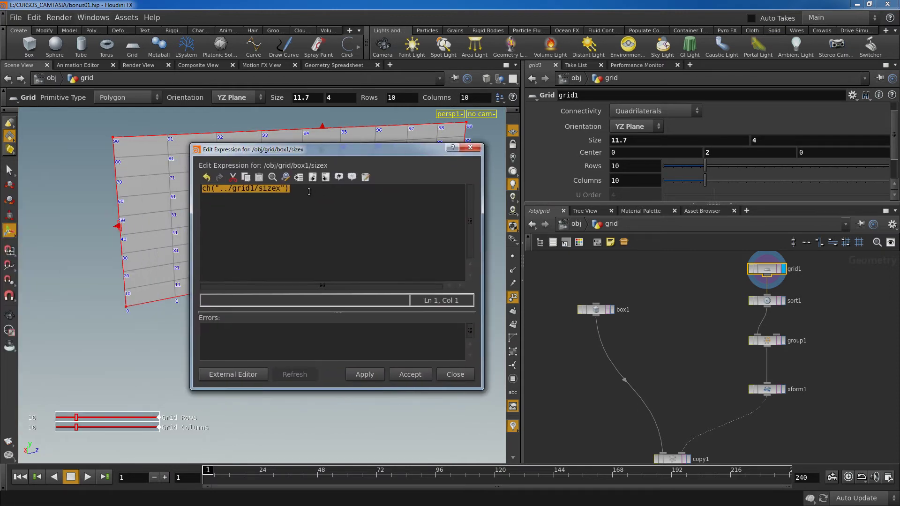
# Step: Add a division sign after the reference and paste a copy of ch("../grid1/sizex") as the divisor
pyautogui.click(300, 188)
pyautogui.write('/')
pyautogui.moveTo(294, 189); pyautogui.dragTo(207, 189)
pyautogui.moveTo(296, 189); pyautogui.dragTo(205, 189)
pyautogui.moveTo(296, 188); pyautogui.dragTo(200, 188)
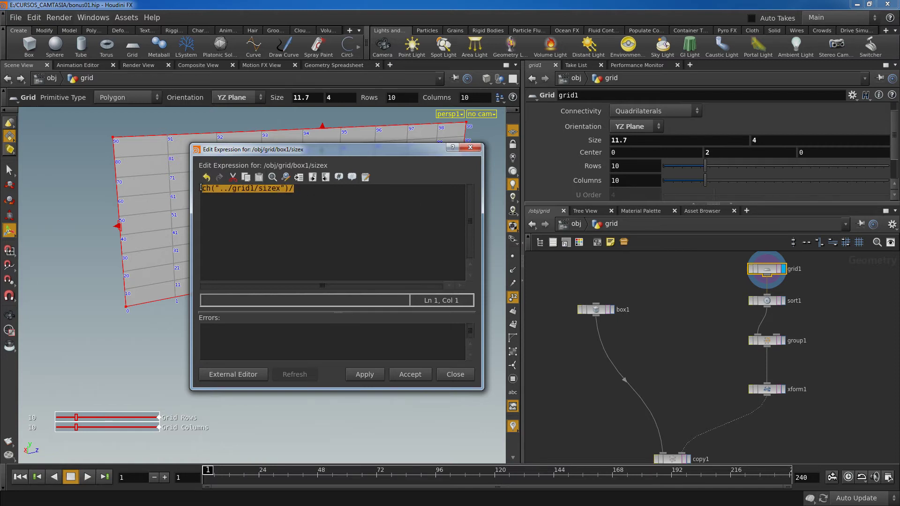
pyautogui.hotkey('ctrl', 'c')
pyautogui.click(298, 189)
pyautogui.hotkey('ctrl', 'v')
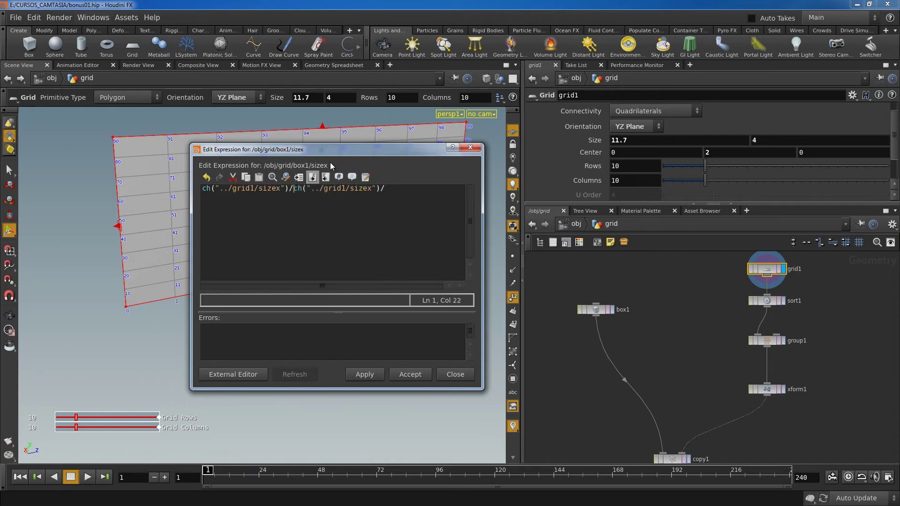
# Step: Enclose the divisor in parentheses, subtract 1 inside them and remove the trailing slash
pyautogui.write('(')
pyautogui.press('End')
pyautogui.press('Left')
pyautogui.write('-1)')
pyautogui.press('Delete')
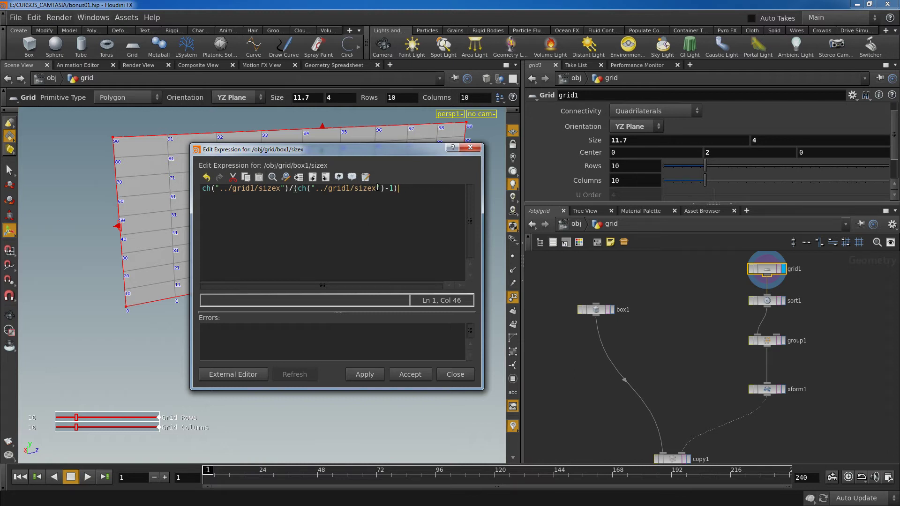
# Step: Change the divisor's channel to cols, copy the full expression ch("../grid1/sizex")/(ch("../grid1/cols")-1) and accept it
pyautogui.moveTo(378, 187); pyautogui.dragTo(358, 188)
pyautogui.write('cols')
pyautogui.moveTo(373, 189); pyautogui.dragTo(355, 189)
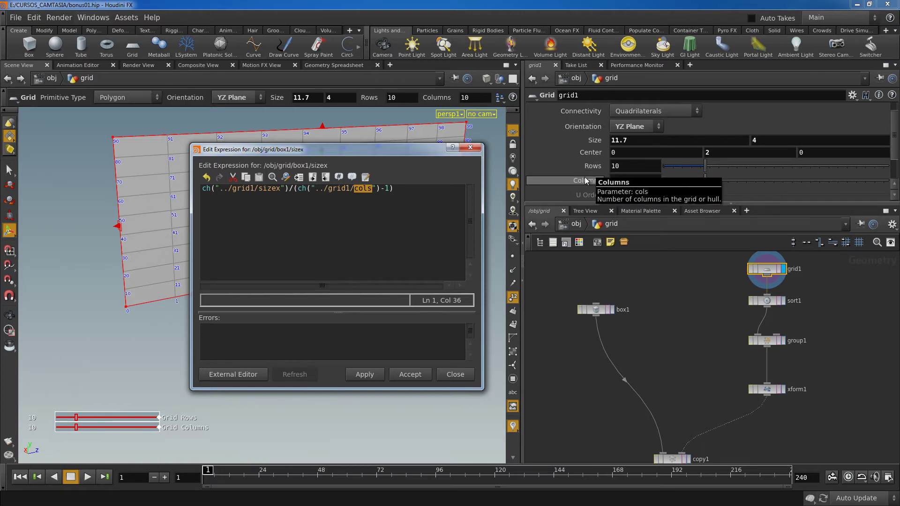
pyautogui.moveTo(406, 194); pyautogui.dragTo(201, 188)
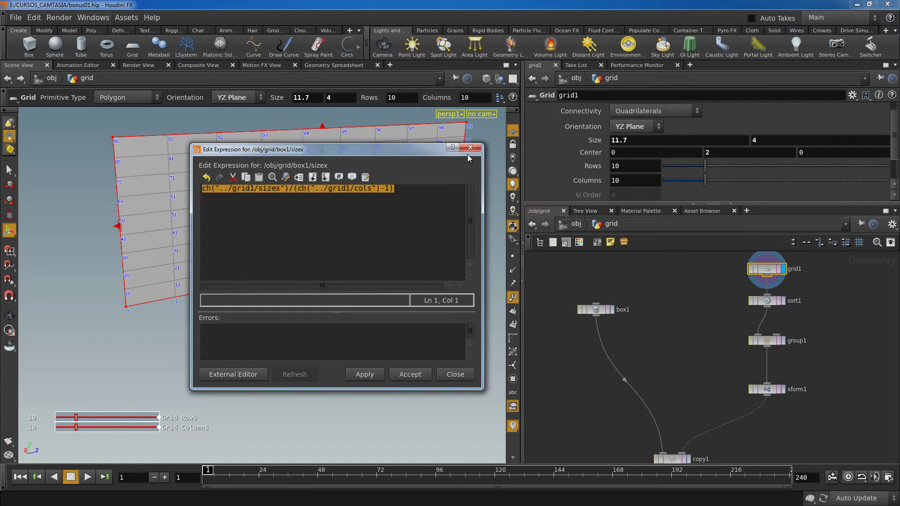
pyautogui.click(401, 373)
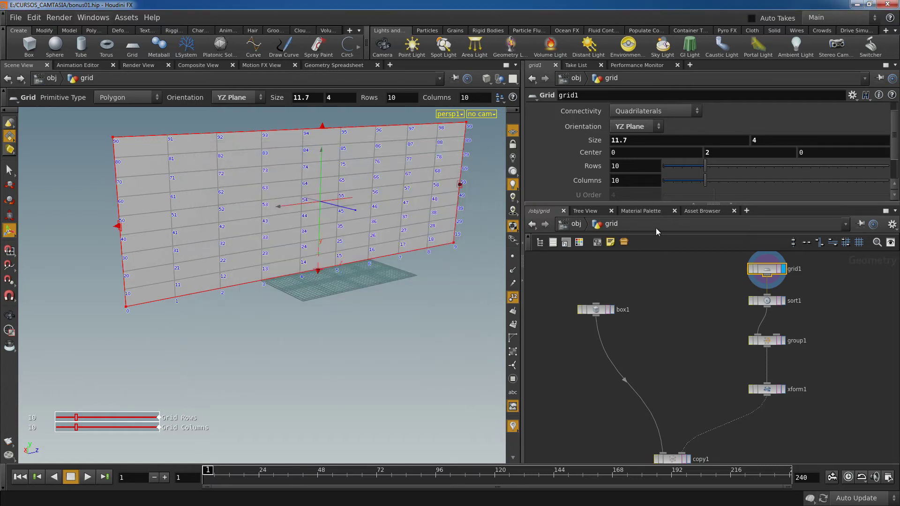
# Step: Open the expression editor for the box's Y size and replace its value with the copied X size expression
pyautogui.click(596, 309)
pyautogui.click(745, 149)
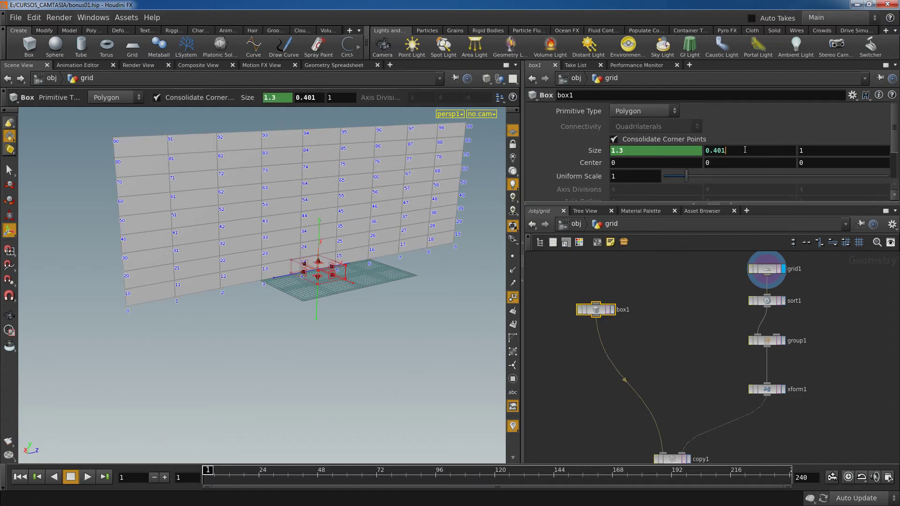
pyautogui.rightClick(745, 150)
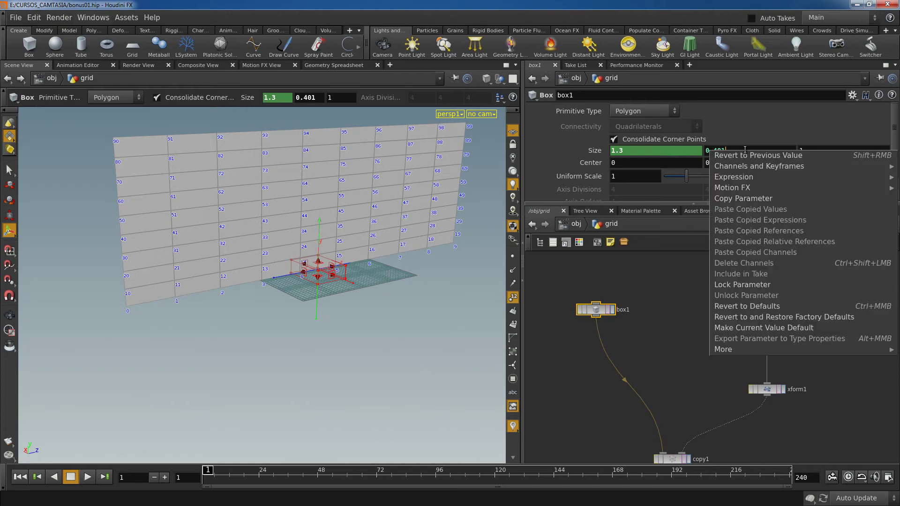
pyautogui.moveTo(736, 176)
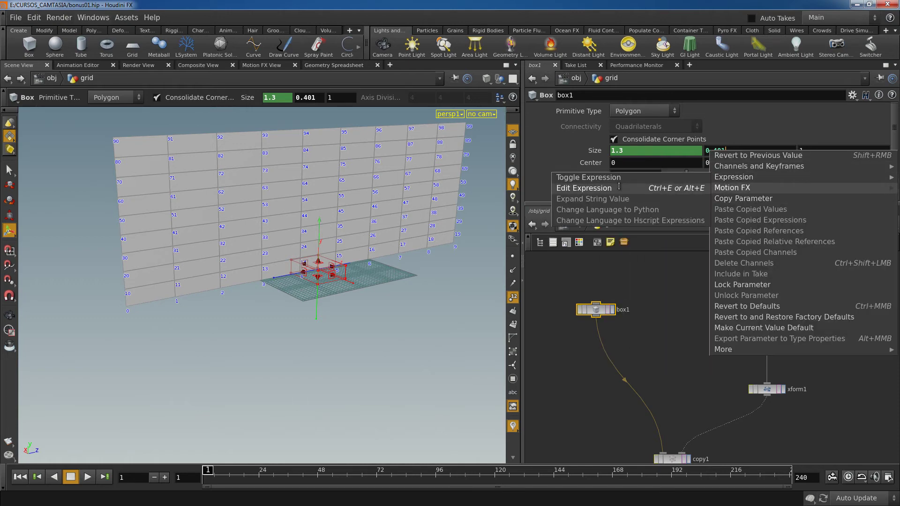
pyautogui.click(694, 188)
pyautogui.moveTo(286, 188); pyautogui.dragTo(193, 190)
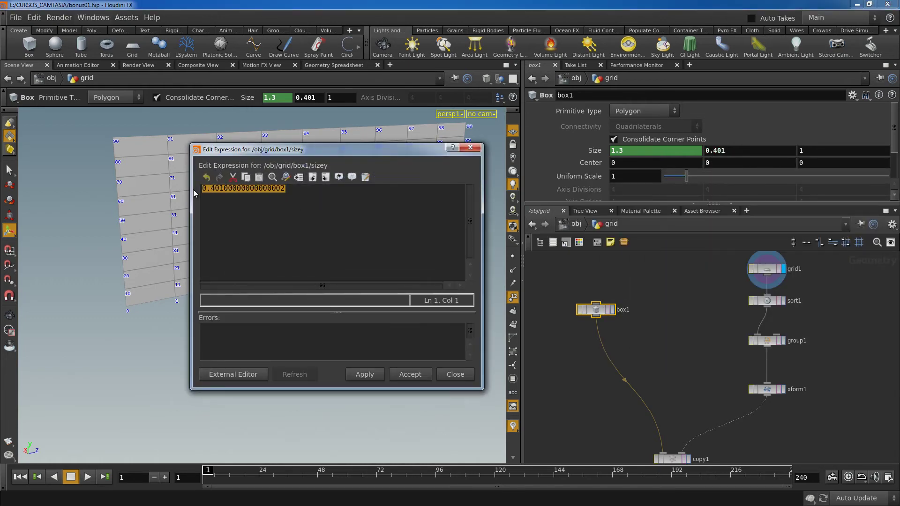
pyautogui.hotkey('ctrl', 'v')
# Step: Adapt the Y size expression to ch("../grid1/sizey")/(ch("../grid1/rows")-1) and accept it
pyautogui.click(251, 189)
pyautogui.click(277, 189)
pyautogui.write('y')
pyautogui.moveTo(375, 189); pyautogui.dragTo(356, 188)
pyautogui.write('rows')
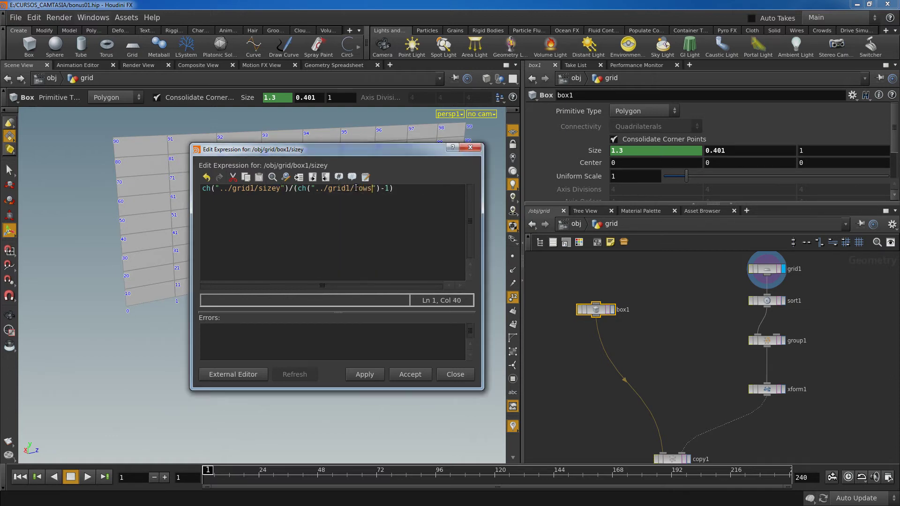
pyautogui.click(371, 378)
pyautogui.click(403, 376)
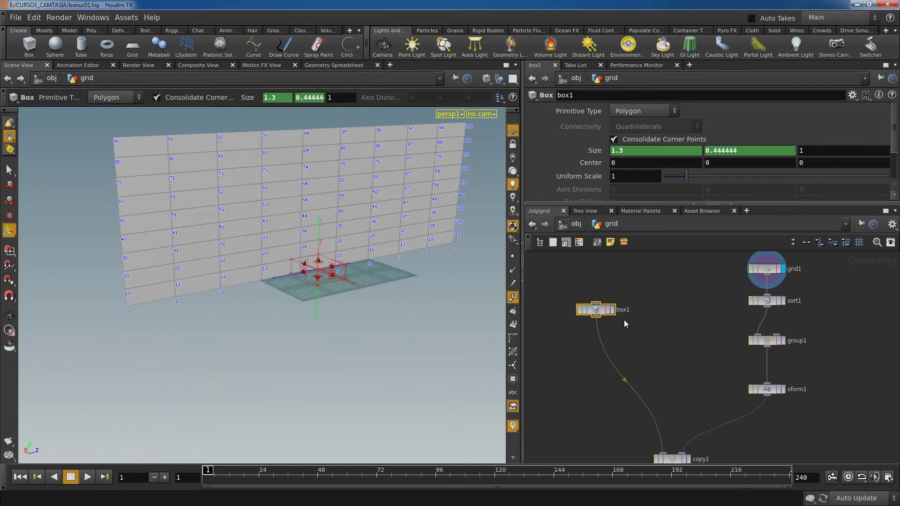
# Step: Display the Copy node's result again
pyautogui.moveTo(694, 359); pyautogui.dragTo(662, 386, button='middle')
pyautogui.click(680, 406)
pyautogui.click(666, 404)
# Step: Set the grid's size to 11.74 by 4.05 while viewing the end of the brick wall
pyautogui.click(724, 305)
pyautogui.moveTo(657, 139); pyautogui.dragTo(702, 198, button='middle')
pyautogui.moveTo(384, 334); pyautogui.dragTo(428, 249)
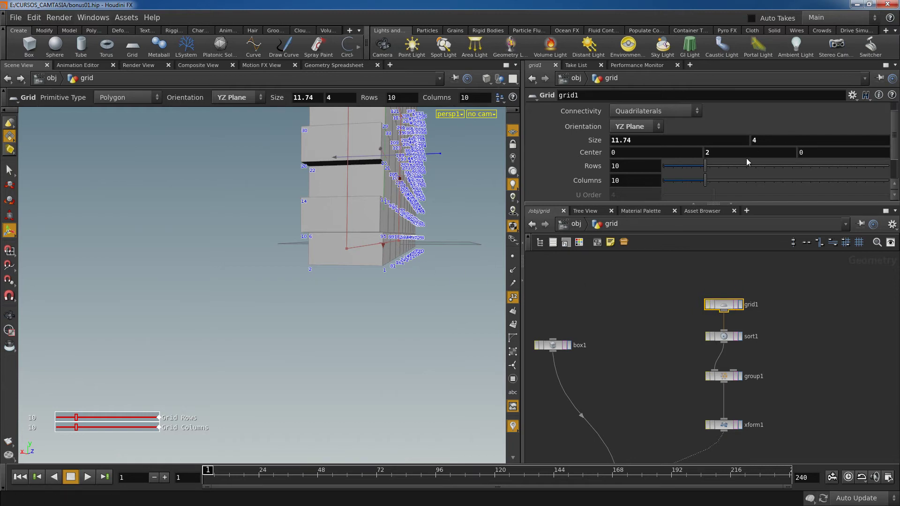
pyautogui.moveTo(776, 140); pyautogui.dragTo(774, 161, button='middle')
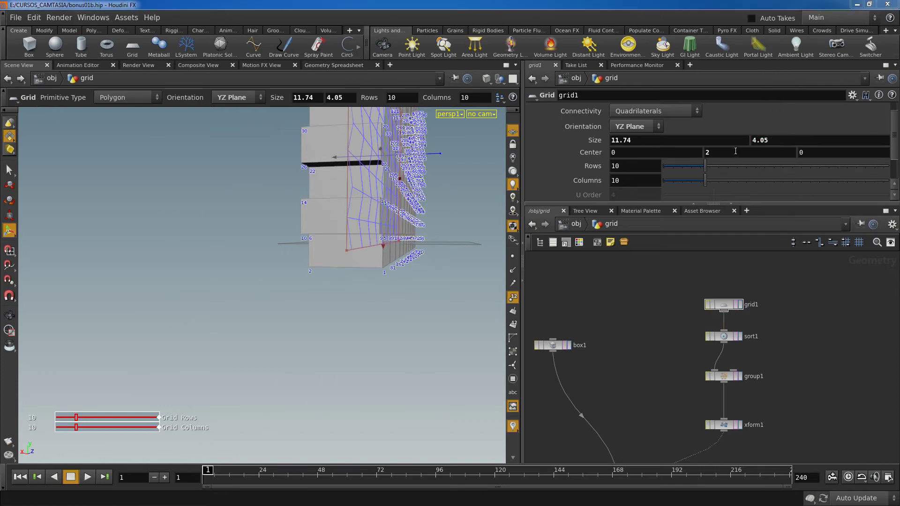
# Step: Drive the grid's Center Y with the expression ch("./sizey")/2 and apply it
pyautogui.click(730, 153)
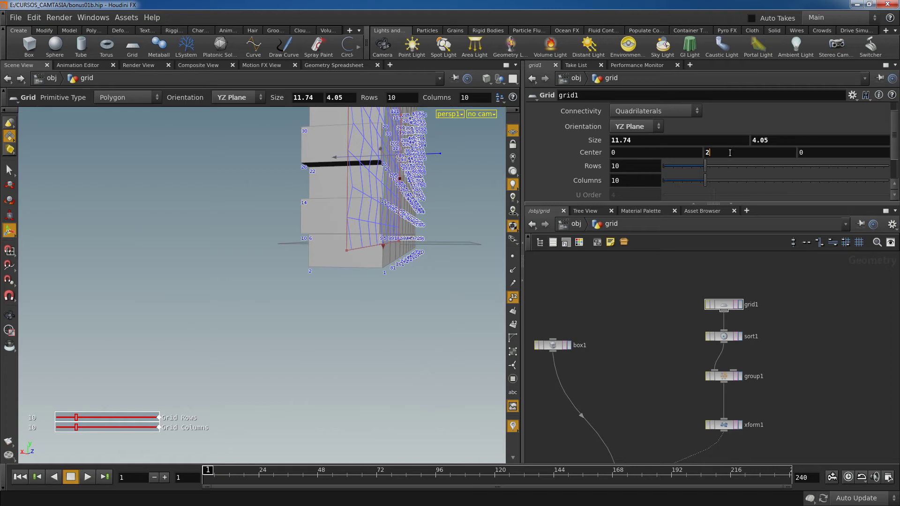
pyautogui.rightClick(730, 153)
pyautogui.moveTo(735, 180)
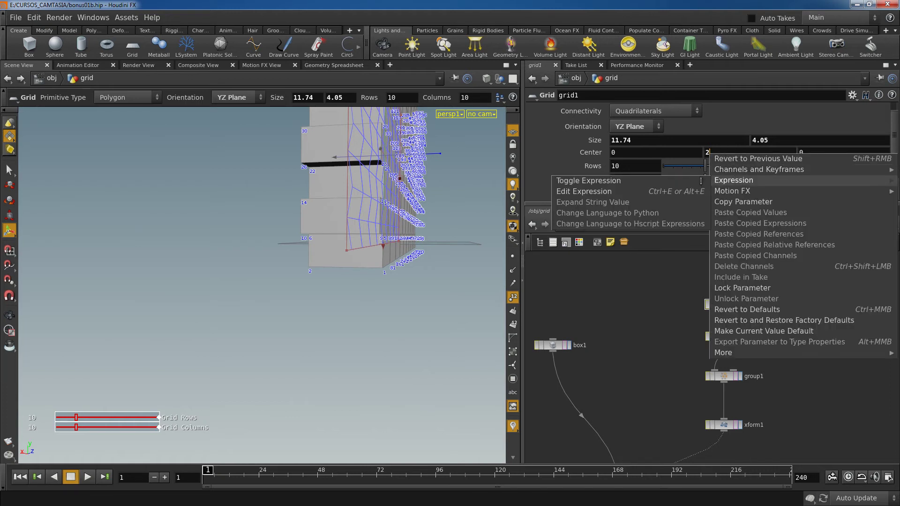
pyautogui.click(596, 192)
pyautogui.moveTo(401, 149); pyautogui.dragTo(275, 230)
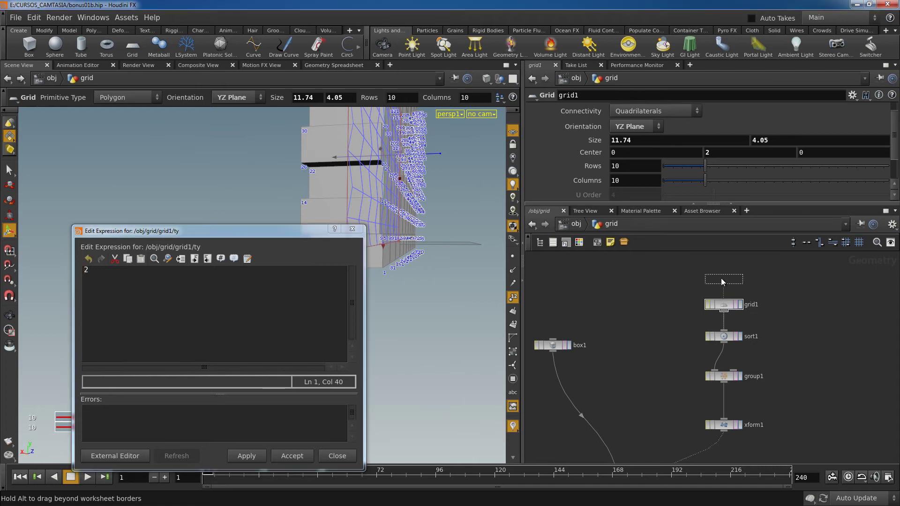
pyautogui.moveTo(722, 281); pyautogui.dragTo(722, 282)
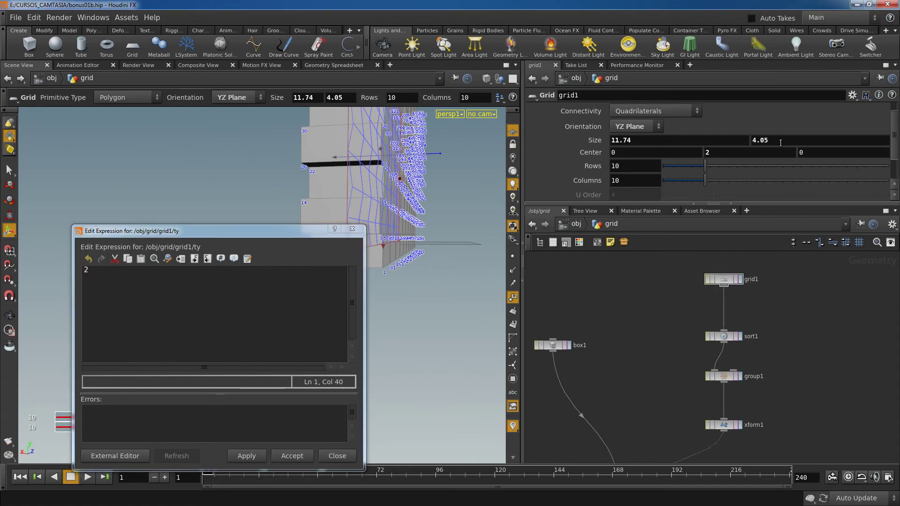
pyautogui.moveTo(781, 143); pyautogui.dragTo(756, 140)
pyautogui.click(86, 269)
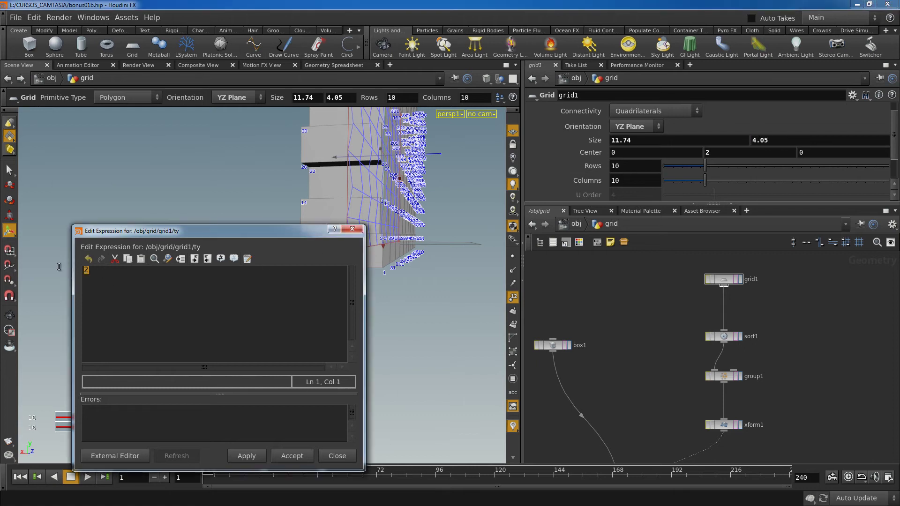
pyautogui.write('ch("./')
pyautogui.write('size')
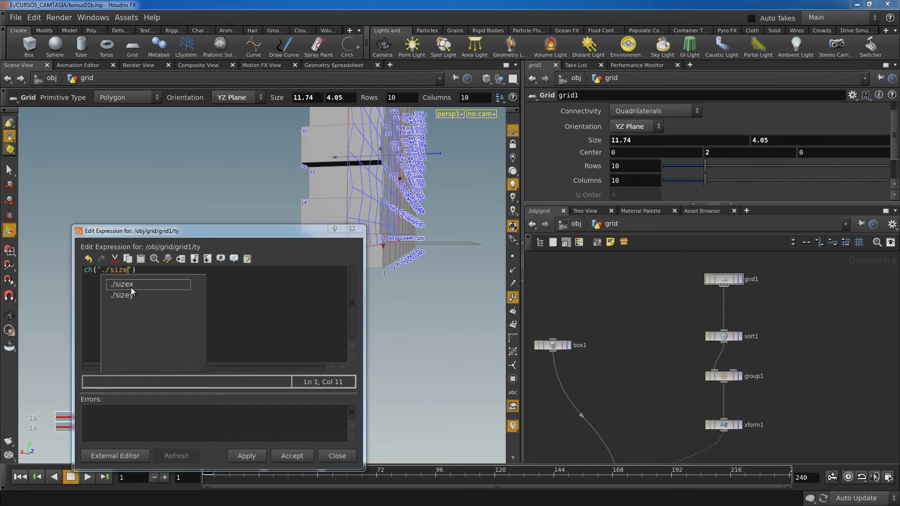
pyautogui.write('y")')
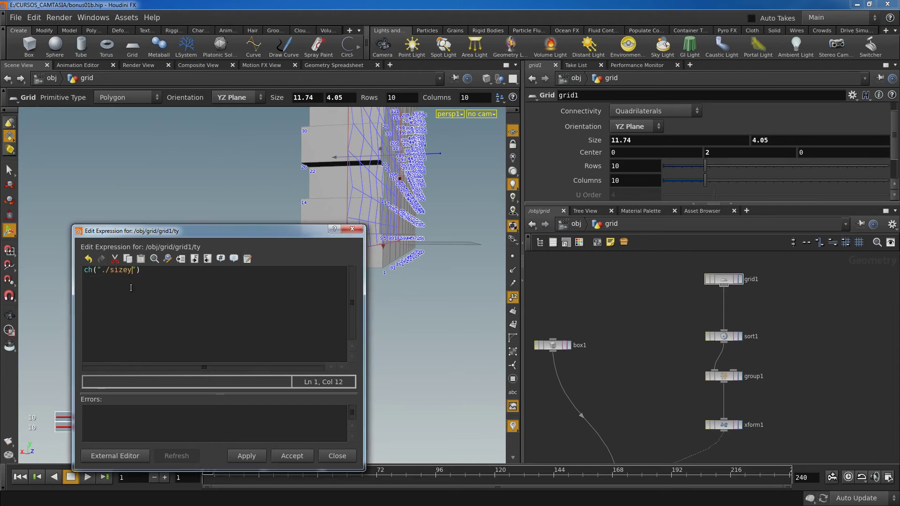
pyautogui.write('/2')
pyautogui.click(247, 456)
# Step: Set the grid's second size value to 7.95 and move the expression editor clear of the wall
pyautogui.moveTo(772, 138); pyautogui.dragTo(865, 138, button='middle')
pyautogui.moveTo(802, 140); pyautogui.dragTo(741, 141, button='middle')
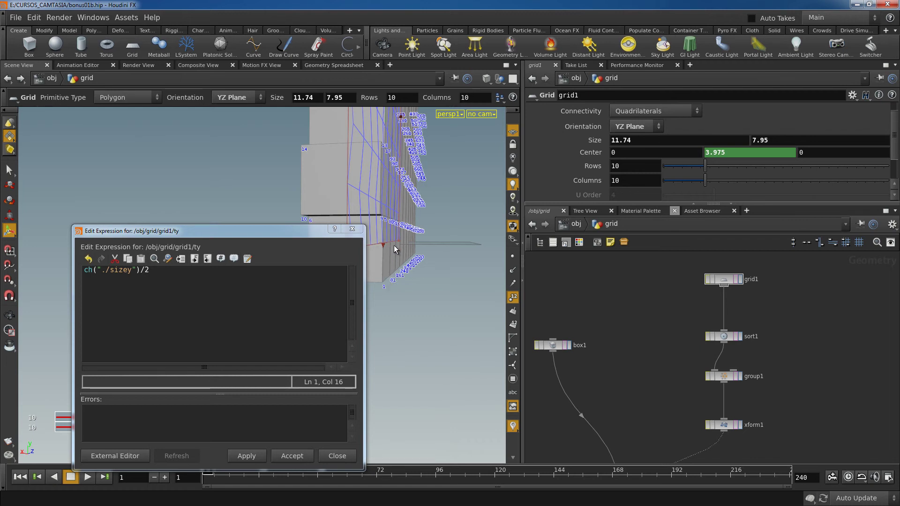
pyautogui.moveTo(319, 230); pyautogui.dragTo(264, 229)
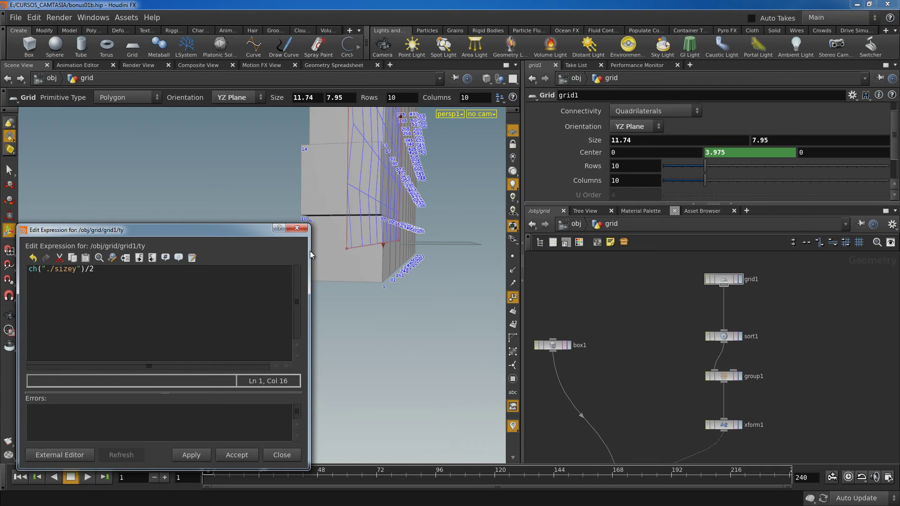
pyautogui.moveTo(241, 234); pyautogui.dragTo(255, 266)
# Step: Wrap the Center Y expression ch("./sizey")/2 in parentheses and append a plus sign after it
pyautogui.click(123, 303)
pyautogui.press('Left')
pyautogui.press('Left')
pyautogui.press('Left')
pyautogui.press('Left')
pyautogui.press('Left')
pyautogui.press('Left')
pyautogui.press('Left')
pyautogui.press('Left')
pyautogui.press('Left')
pyautogui.press('Left')
pyautogui.press('Left')
pyautogui.write('(')
pyautogui.press('End')
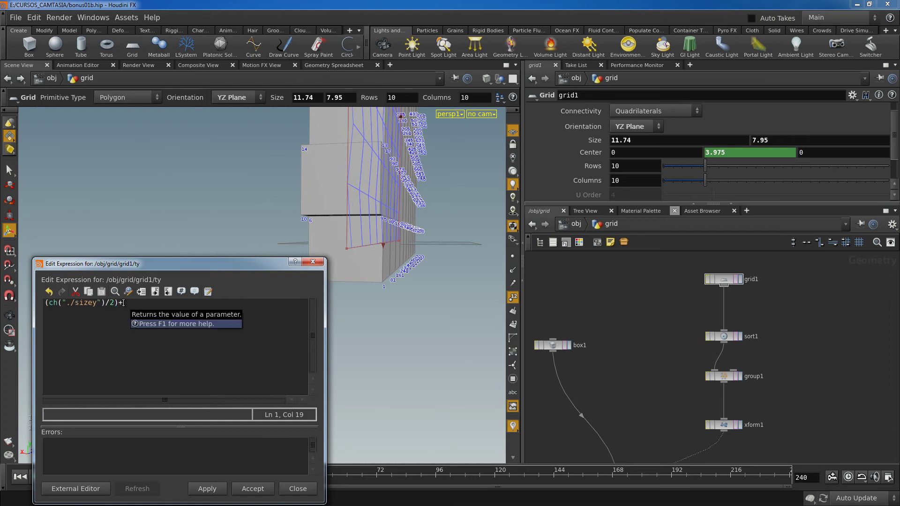
# Step: Add a parenthesised ch("./sizey") as the second term of the Center Y expression
pyautogui.write('()')
pyautogui.press('Left')
pyautogui.write('ch()')
pyautogui.press('Left')
pyautogui.write('!')
pyautogui.write('"')
pyautogui.press('Left')
pyautogui.write('./sizey')
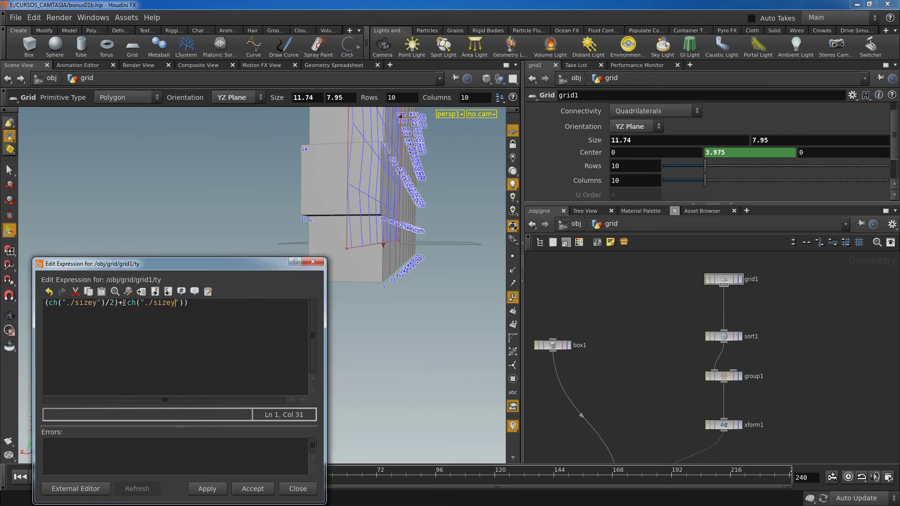
# Step: Extend the second term with a division by ch("./rows")-1
pyautogui.press('Right')
# Step: Halve the second term so the expression reads (ch("./sizey")/2)+((ch("./sizey")/ch("./rows")-1)/2), and accept it
pyautogui.press('Right')
pyautogui.write('/ch("./rows')
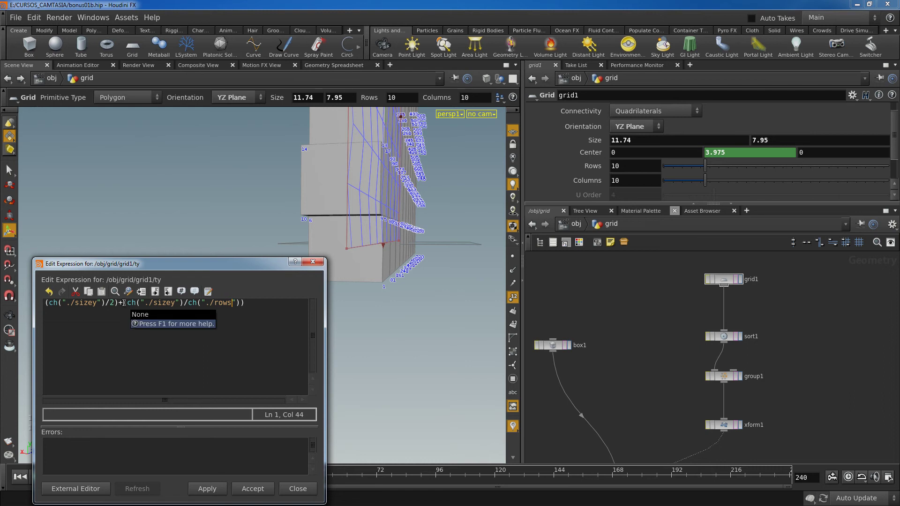
pyautogui.click(242, 305)
pyautogui.write('-1)')
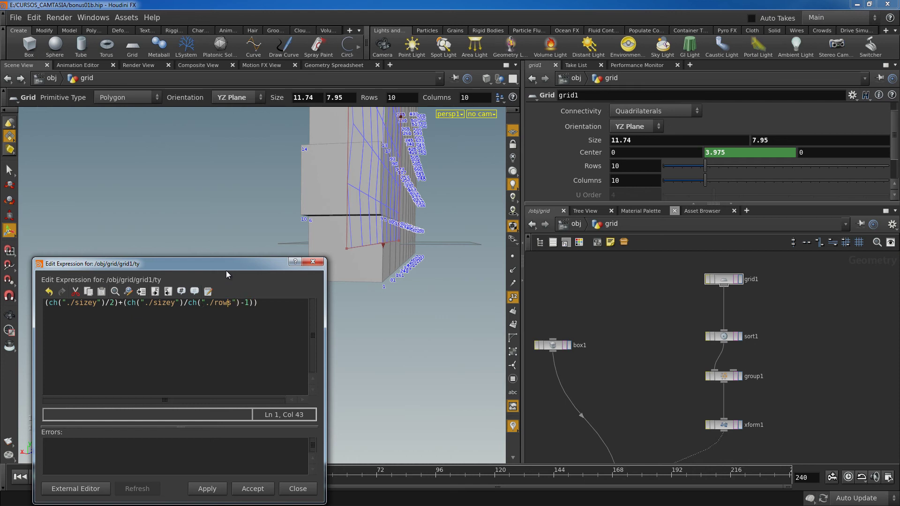
pyautogui.press('Left')
pyautogui.press('Left')
pyautogui.press('Left')
pyautogui.press('Left')
pyautogui.press('Left')
pyautogui.press('Left')
pyautogui.press('Left')
pyautogui.press('Left')
pyautogui.press('Left')
pyautogui.press('Left')
pyautogui.press('Left')
pyautogui.press('Left')
pyautogui.press('Left')
pyautogui.press('Left')
pyautogui.press('Left')
pyautogui.press('Left')
pyautogui.press('Left')
pyautogui.press('Left')
pyautogui.press('Left')
pyautogui.press('Left')
pyautogui.write('(')
pyautogui.press('Right')
pyautogui.press('End')
pyautogui.press('Left')
pyautogui.write('/2')
pyautogui.moveTo(240, 264); pyautogui.dragTo(268, 180)
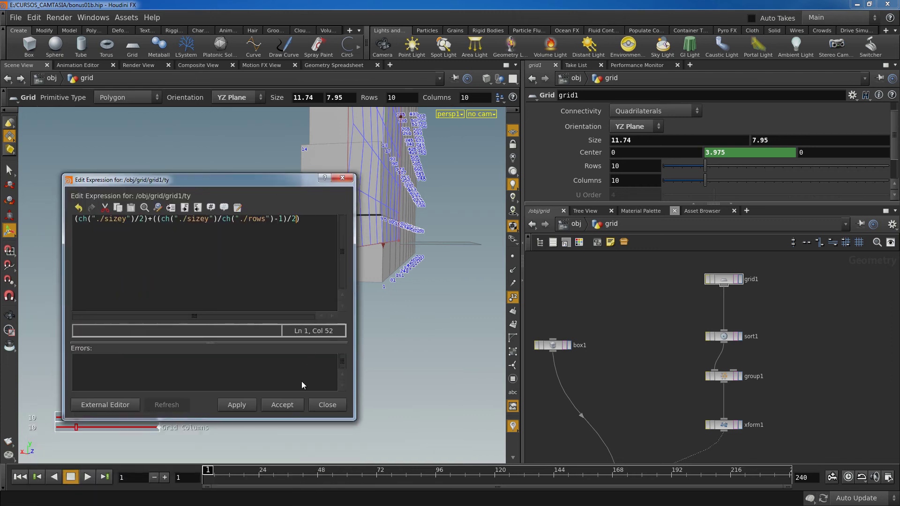
pyautogui.click(285, 407)
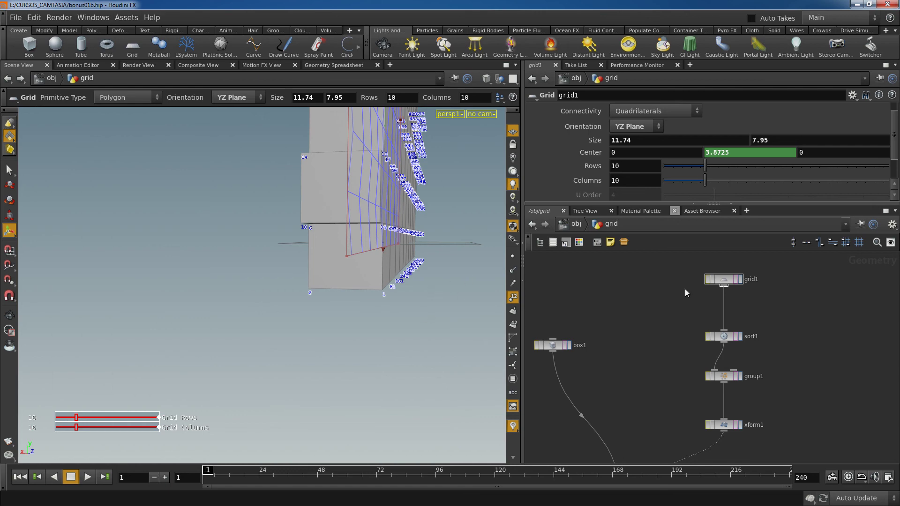
# Step: Select the Copy node and examine the base of the brick wall against the ground plane from an angle
pyautogui.moveTo(801, 373); pyautogui.dragTo(817, 282, button='middle')
pyautogui.click(644, 408)
pyautogui.moveTo(644, 412); pyautogui.dragTo(643, 418)
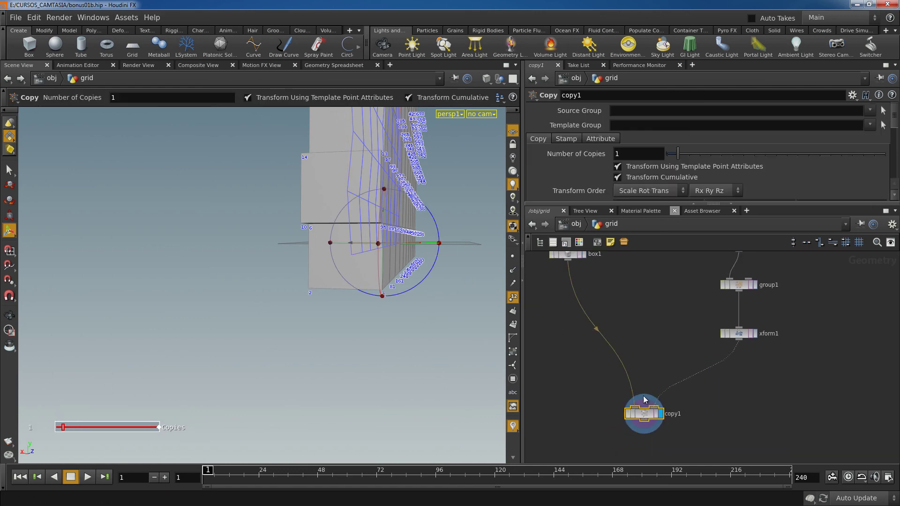
pyautogui.keyDown('alt'); pyautogui.moveTo(450, 314); pyautogui.dragTo(389, 307); pyautogui.keyUp('alt')
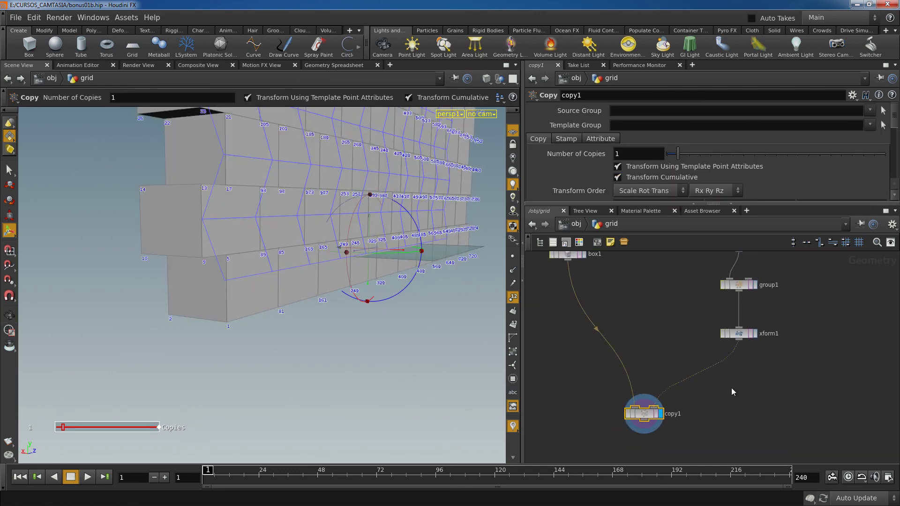
# Step: Correct the bracing in the grid's Center Y expression to (ch("./sizey")/2)+(ch("./sizey")/(ch("./rows")-1)/2) and accept it
pyautogui.moveTo(784, 326); pyautogui.dragTo(755, 410, button='middle')
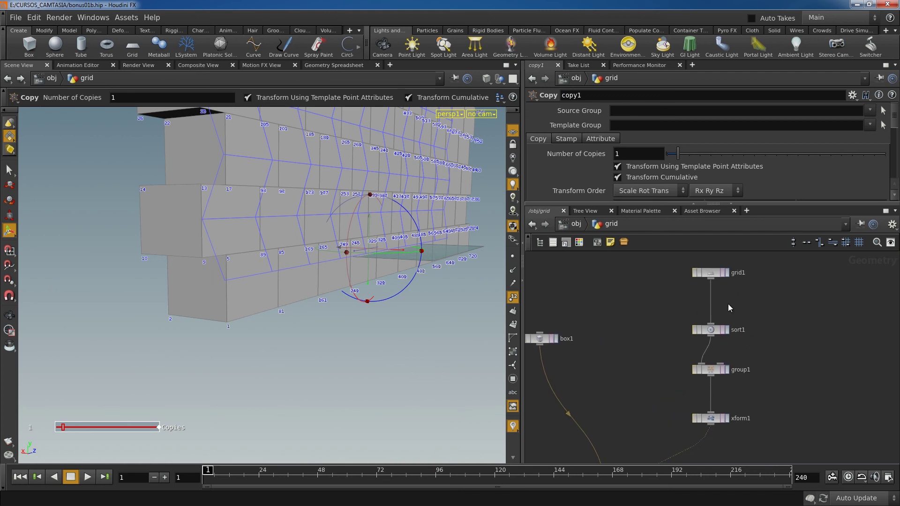
pyautogui.click(713, 273)
pyautogui.click(741, 154)
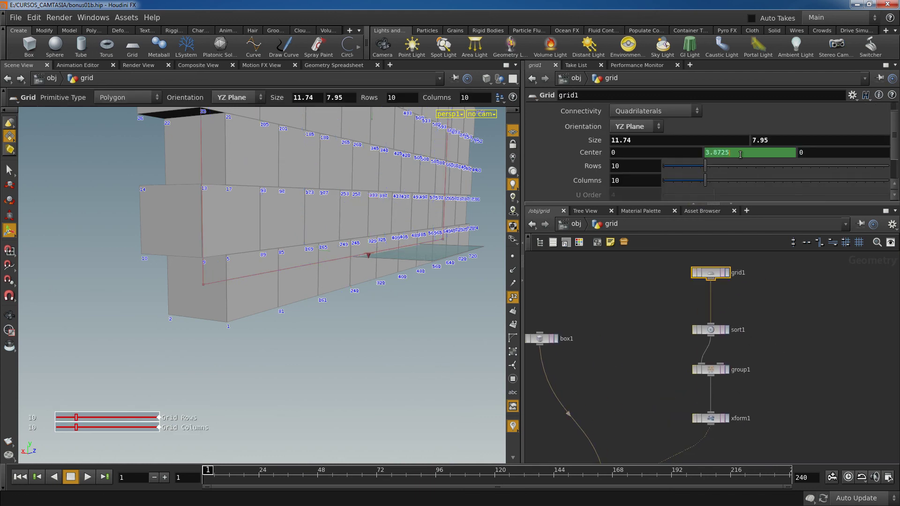
pyautogui.rightClick(741, 155)
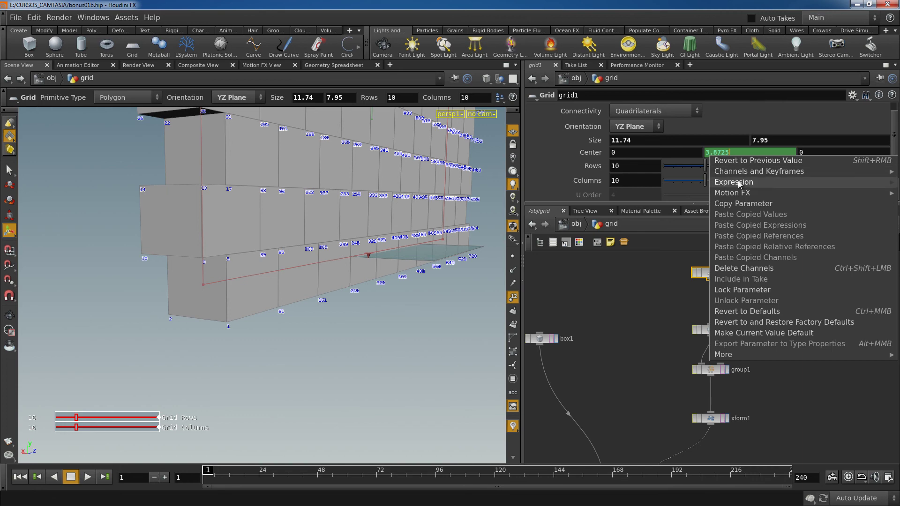
pyautogui.moveTo(736, 182)
pyautogui.click(642, 194)
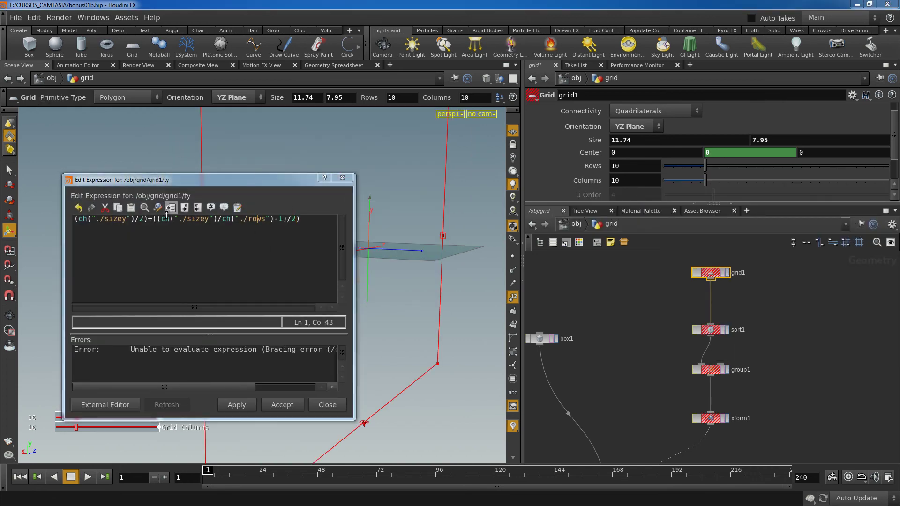
pyautogui.click(158, 221)
pyautogui.write('(')
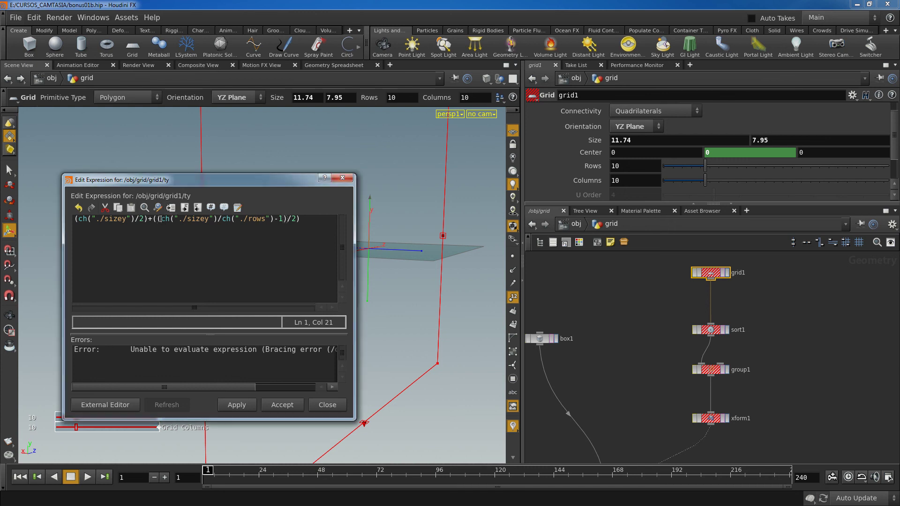
pyautogui.press('BackSpace')
pyautogui.click(219, 219)
pyautogui.write('(')
pyautogui.click(282, 406)
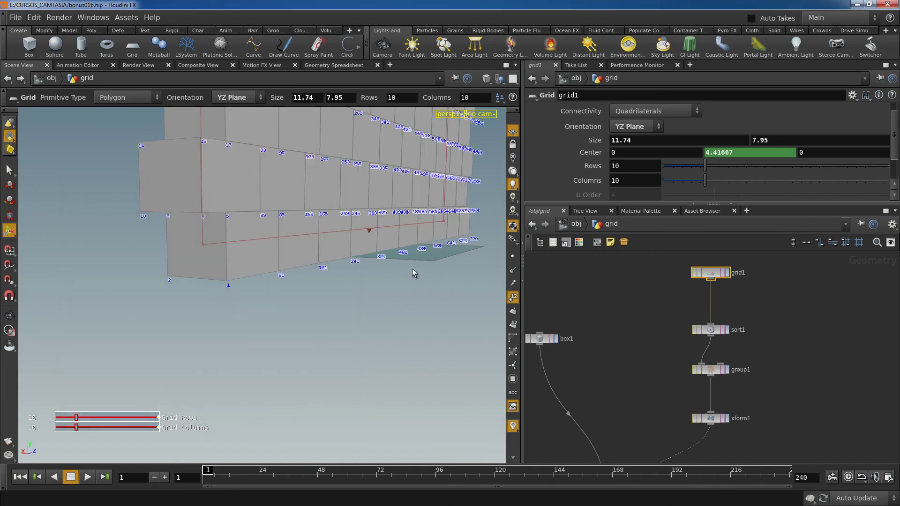
# Step: Reopen the grid's Center Y expression, review its two terms separately, and close the editor without applying changes
pyautogui.click(752, 153)
pyautogui.rightClick(752, 154)
pyautogui.moveTo(750, 182)
pyautogui.click(609, 193)
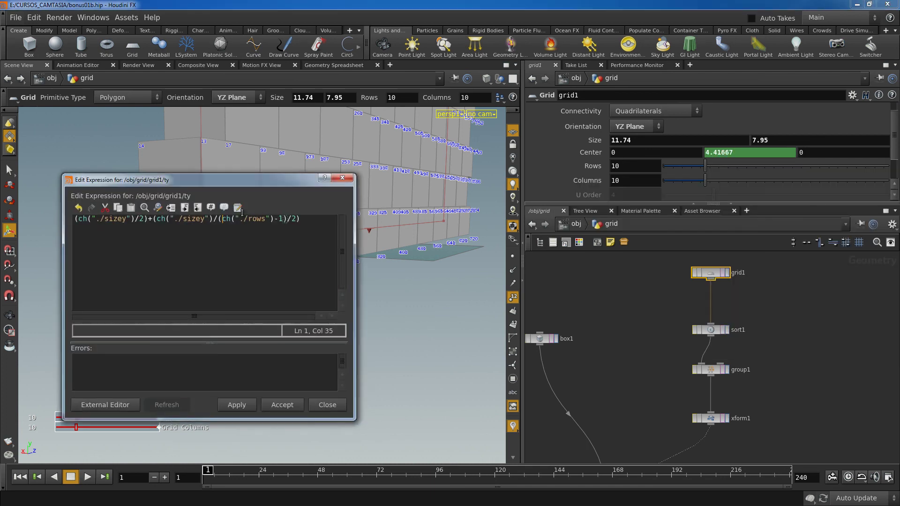
pyautogui.click(150, 219)
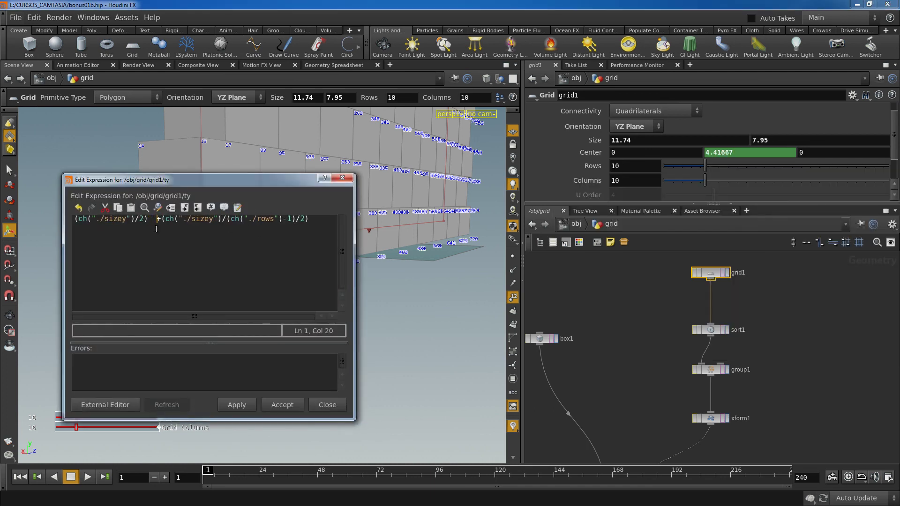
pyautogui.hotkey('shift', 'Home')
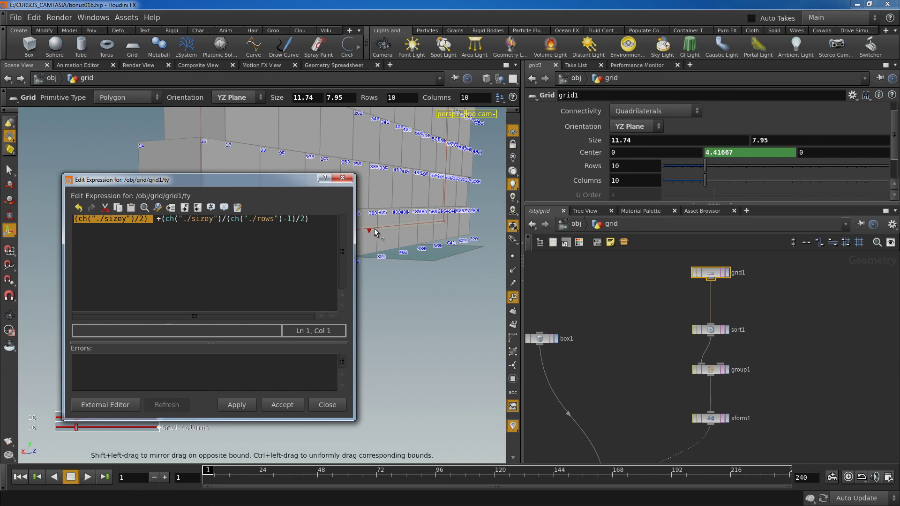
pyautogui.click(162, 219)
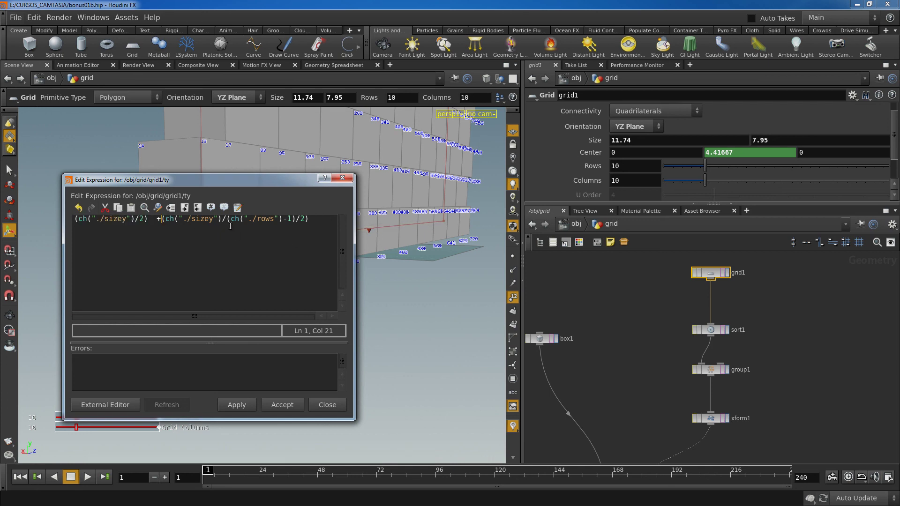
pyautogui.moveTo(325, 219); pyautogui.dragTo(170, 219)
pyautogui.click(183, 233)
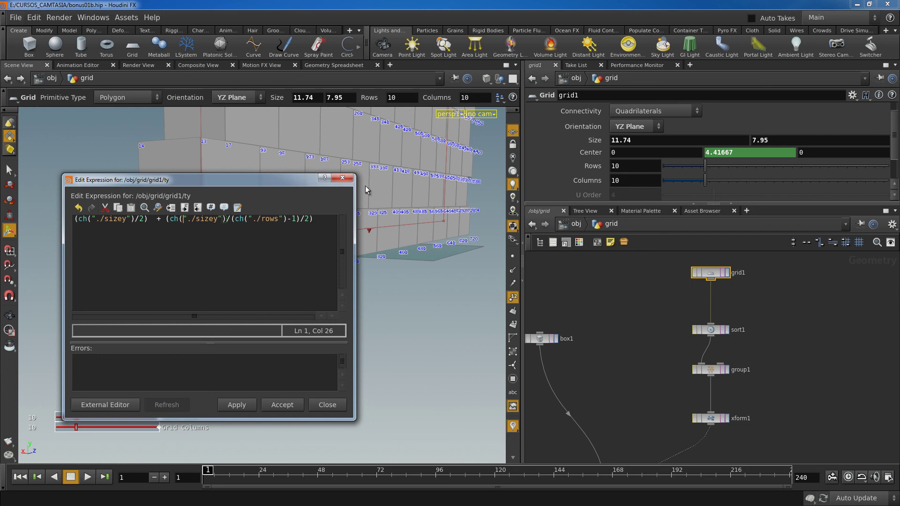
pyautogui.click(343, 178)
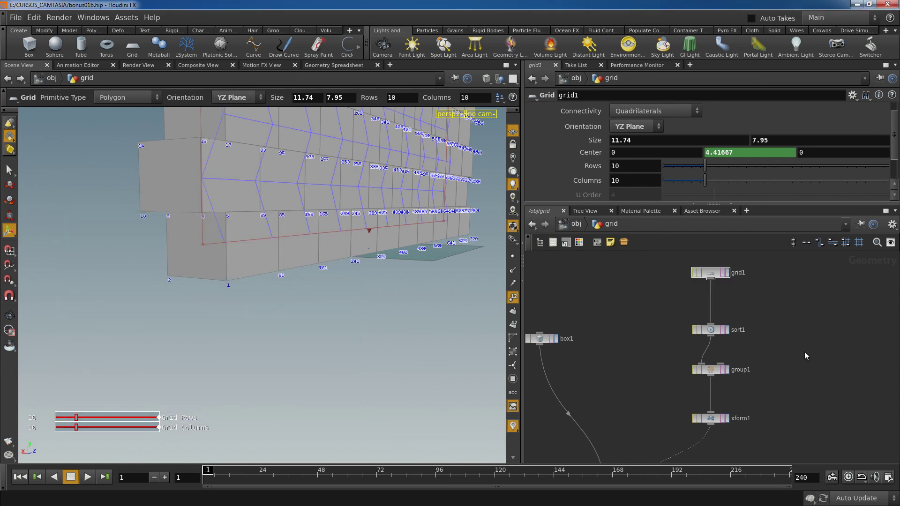
# Step: Tidy the network by moving the box node and the grid-to-transform chain up, away from the Copy node
pyautogui.scroll(-3, 820, 357)
pyautogui.moveTo(817, 381); pyautogui.dragTo(780, 362, button='middle')
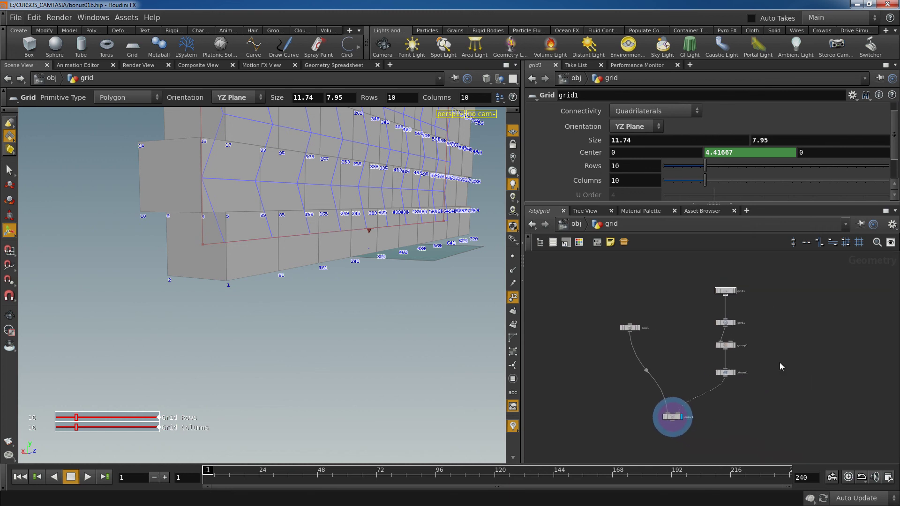
pyautogui.moveTo(629, 328); pyautogui.dragTo(630, 282)
pyautogui.moveTo(748, 281); pyautogui.dragTo(716, 394)
pyautogui.moveTo(730, 292); pyautogui.dragTo(729, 277)
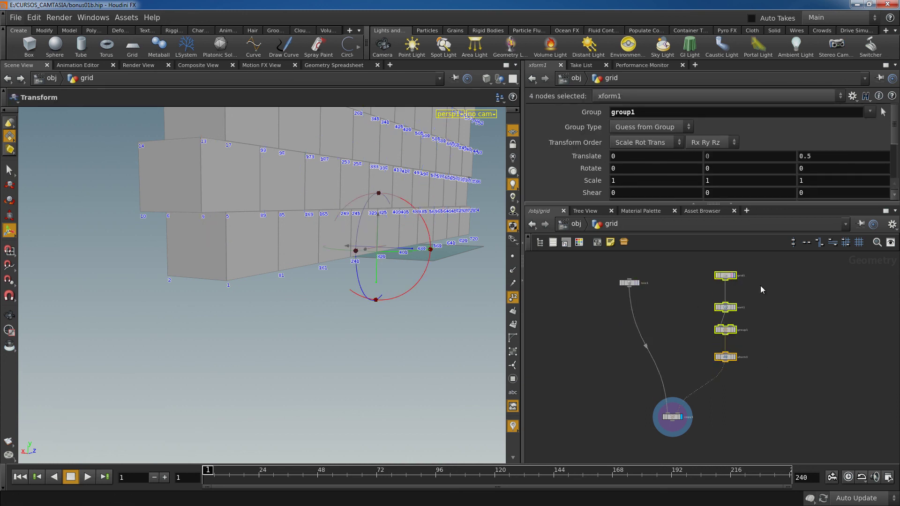
pyautogui.click(753, 330)
pyautogui.moveTo(672, 416); pyautogui.dragTo(675, 418)
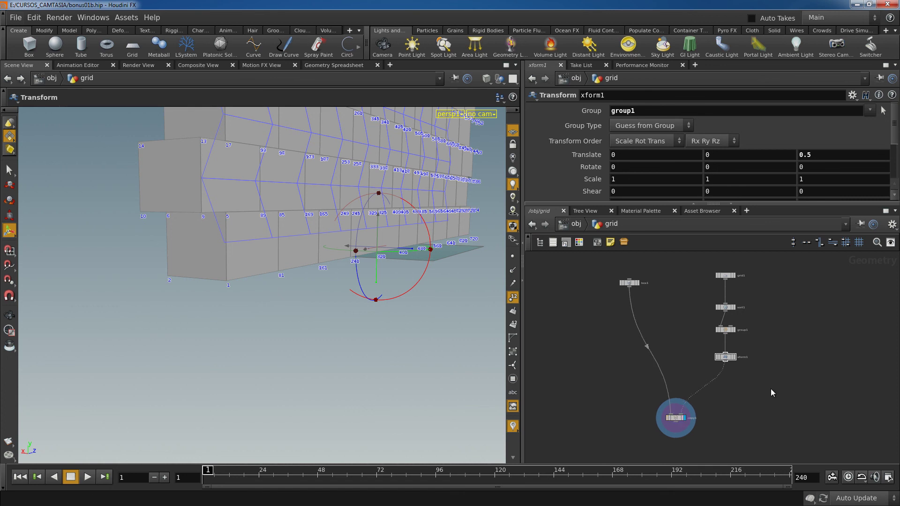